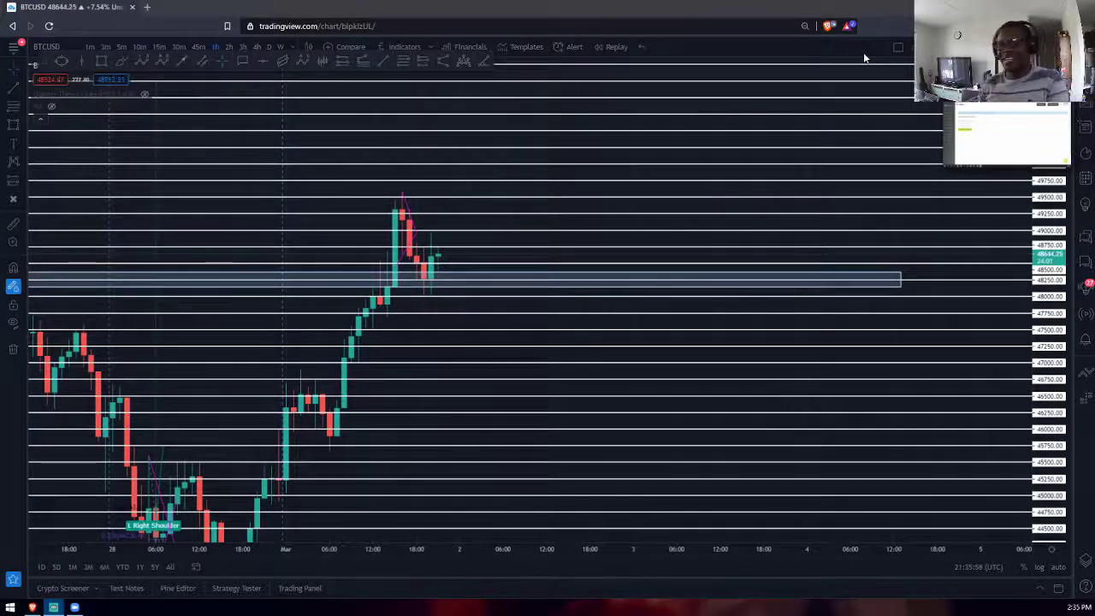
Step: Restore the minimized Zoom meeting and maximize it to view the shared EnviFX dashboard
{"action": "mouse_move", "coordinate": [1061, 160]}
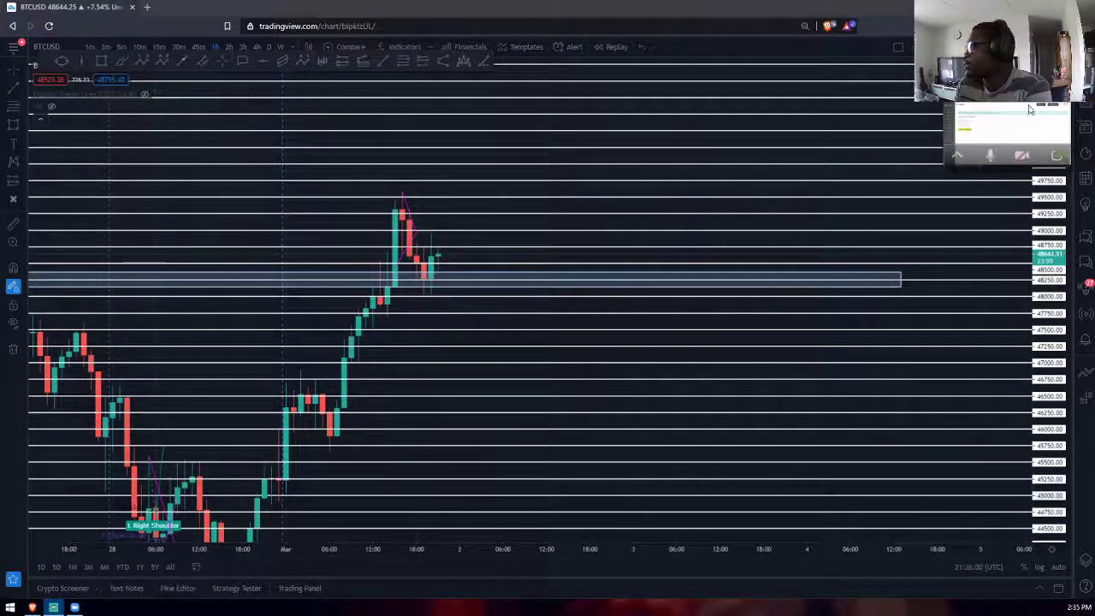
{"action": "left_click", "coordinate": [1061, 160]}
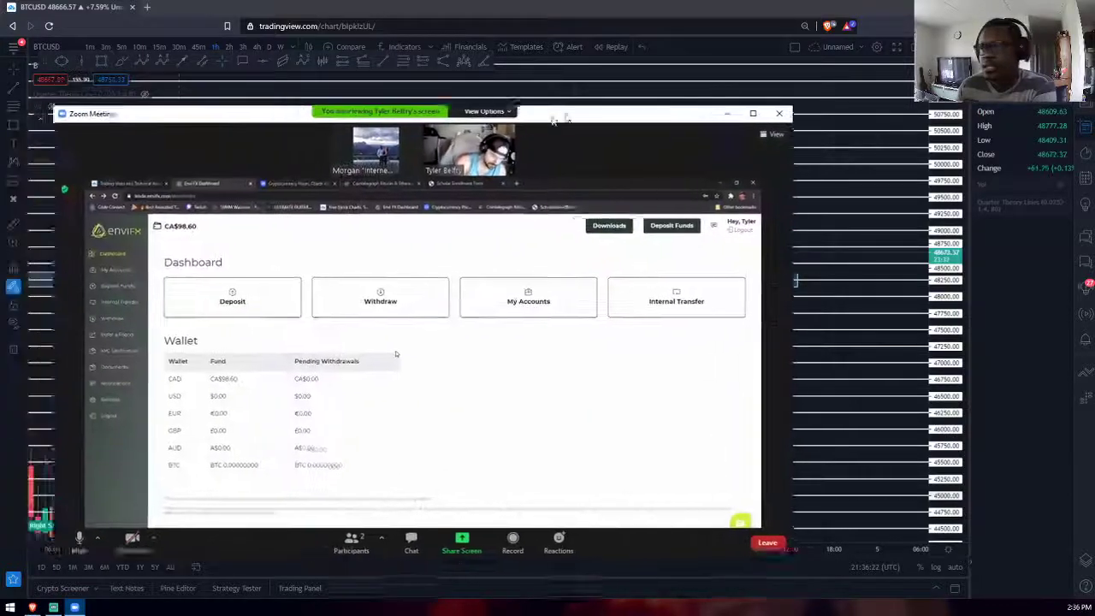
{"action": "left_click_drag", "start_coordinate": [554, 120], "coordinate": [574, 96]}
{"action": "left_click", "coordinate": [769, 91]}
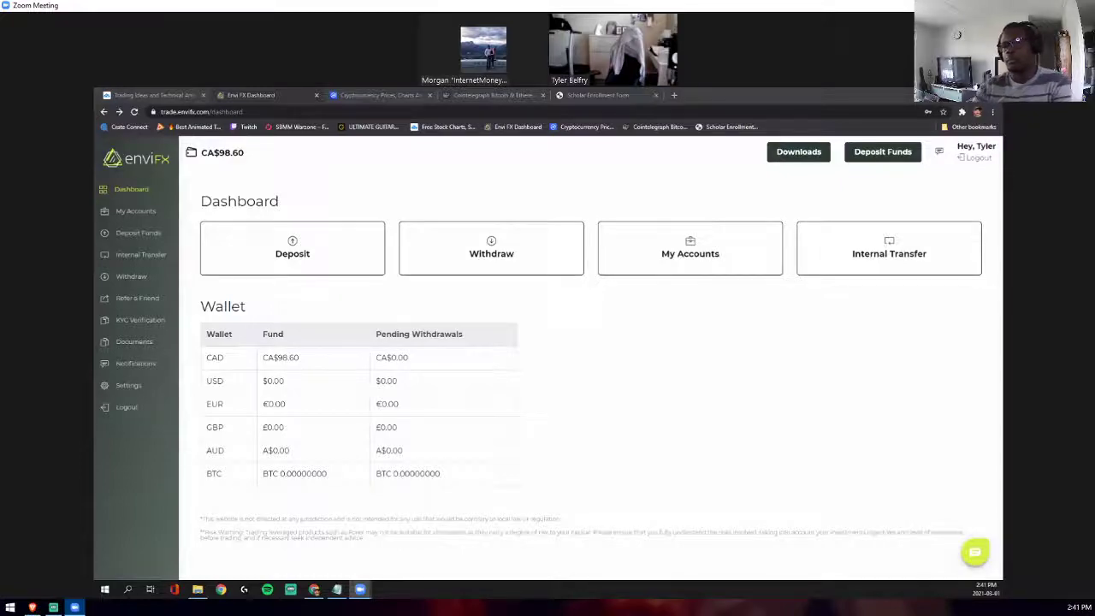
Step: Switch to TradingView and compare recent BTCUSD candles on the 45-minute, 30-minute and 1-hour intervals
{"action": "left_click", "coordinate": [33, 606]}
{"action": "left_click_drag", "start_coordinate": [450, 320], "coordinate": [514, 295]}
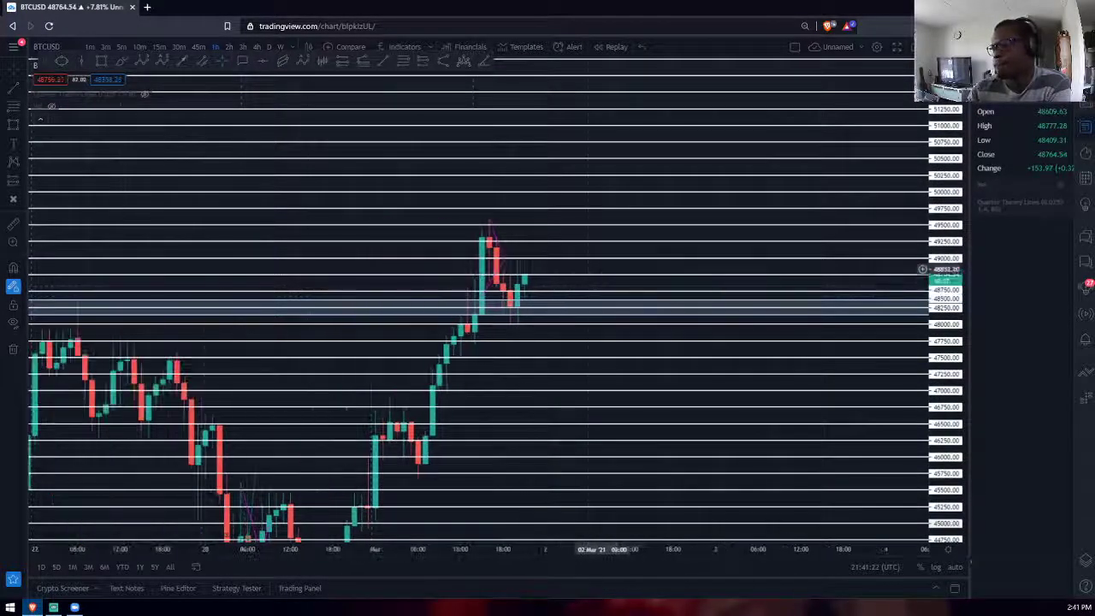
{"action": "left_click_drag", "start_coordinate": [722, 293], "coordinate": [680, 291]}
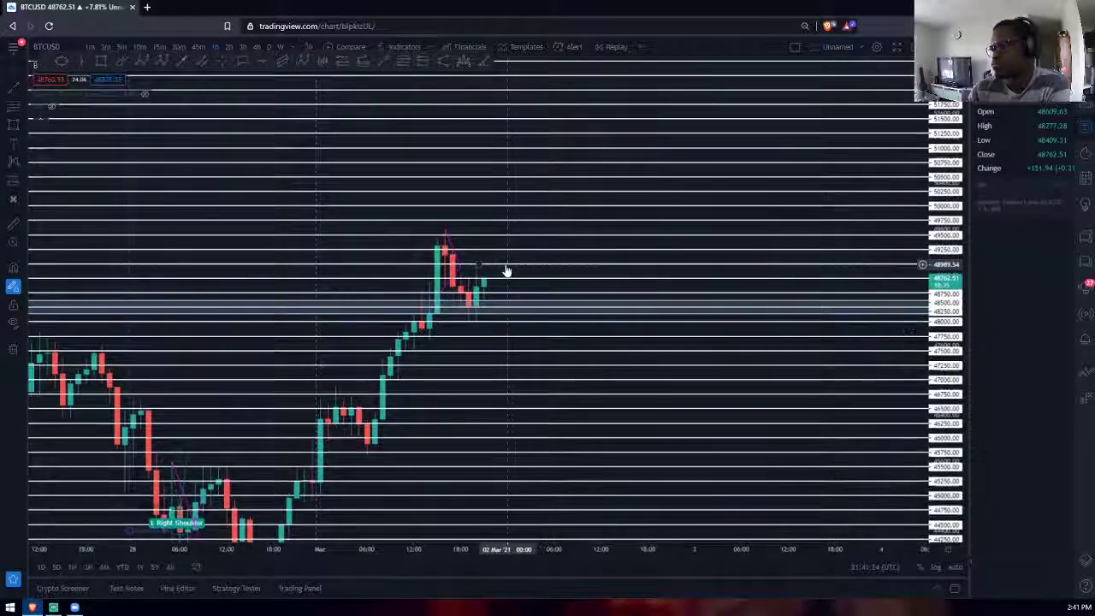
{"action": "left_click_drag", "start_coordinate": [482, 280], "coordinate": [445, 281]}
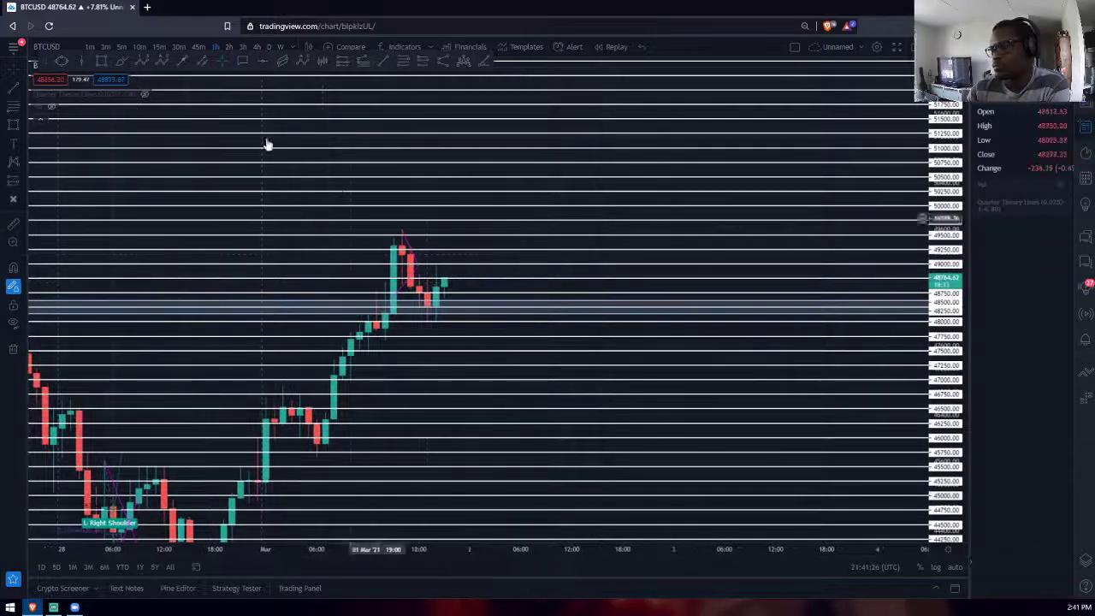
{"action": "left_click", "coordinate": [198, 47]}
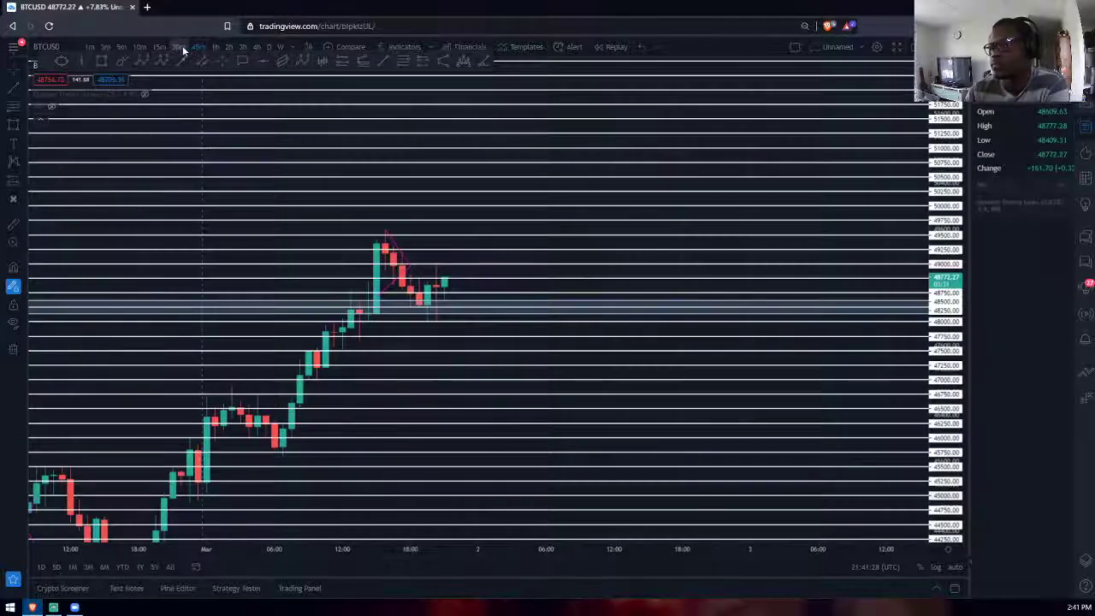
{"action": "left_click", "coordinate": [180, 47]}
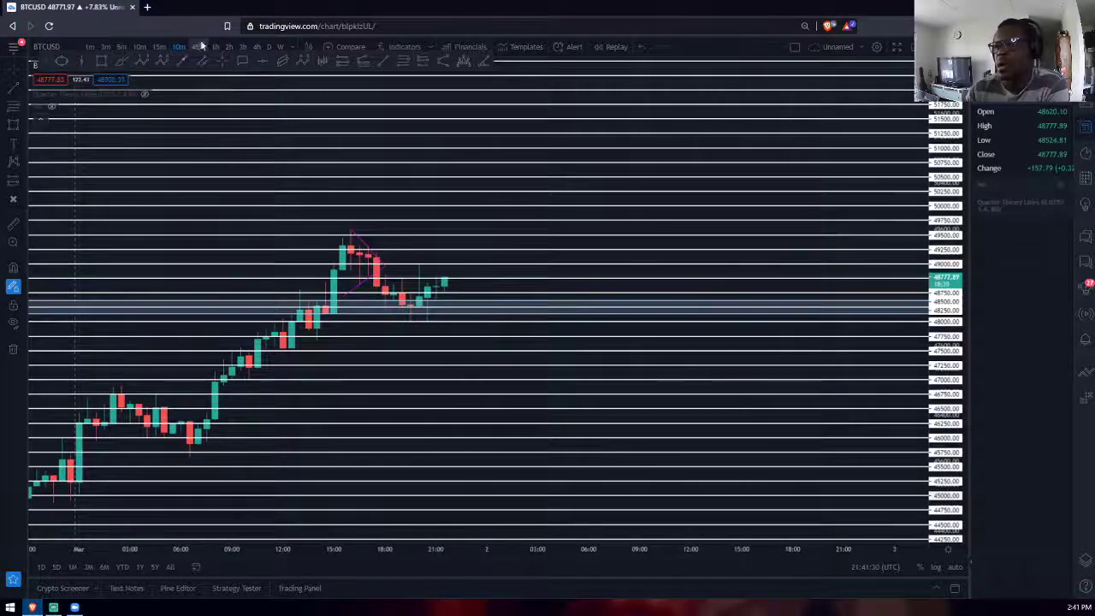
{"action": "left_click", "coordinate": [215, 47]}
{"action": "left_click", "coordinate": [198, 47]}
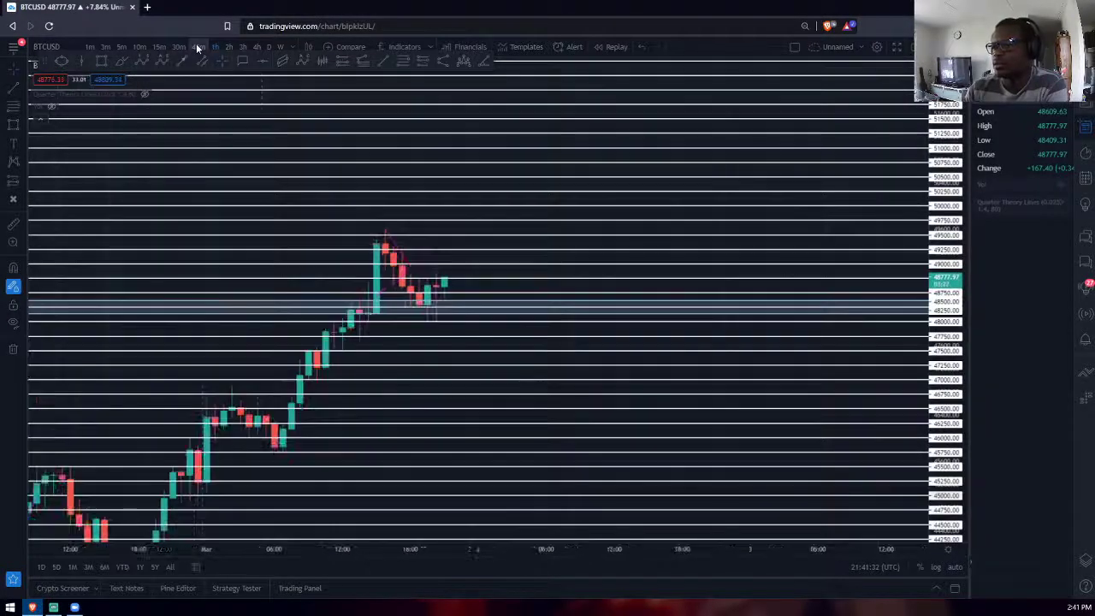
Step: Set BTCUSD to the 10-minute interval and examine recent price action around the shaded zone near 48250
{"action": "left_click", "coordinate": [142, 48]}
{"action": "scroll", "coordinate": [548, 299], "scroll_direction": "down", "scroll_amount": 3}
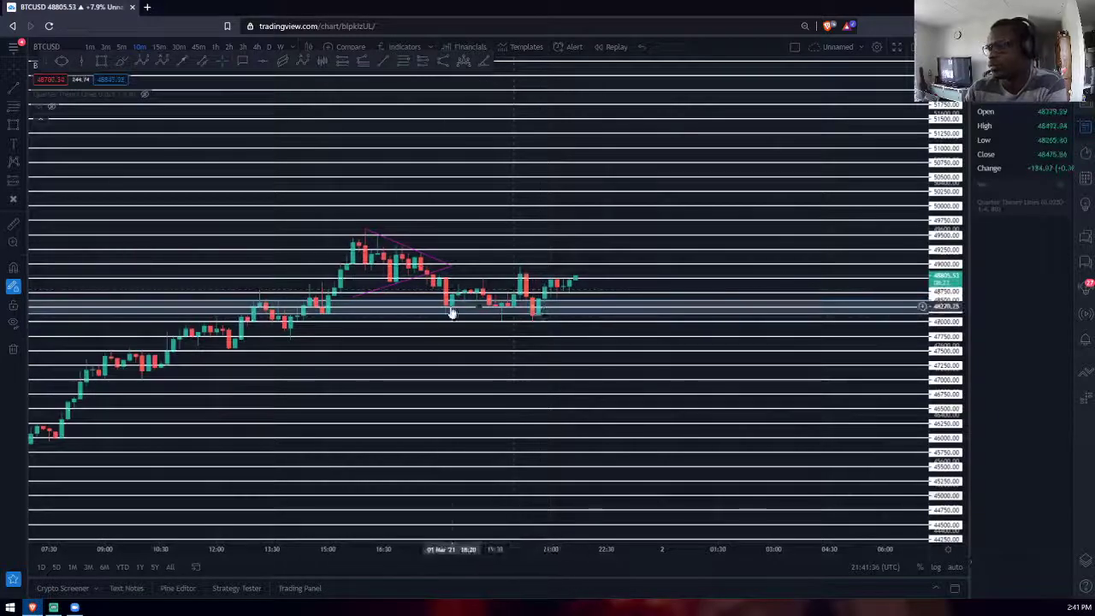
{"action": "scroll", "coordinate": [569, 294], "scroll_direction": "down", "scroll_amount": 1}
{"action": "left_click_drag", "start_coordinate": [643, 286], "coordinate": [535, 291]}
{"action": "scroll", "coordinate": [535, 291], "scroll_direction": "down", "scroll_amount": 2}
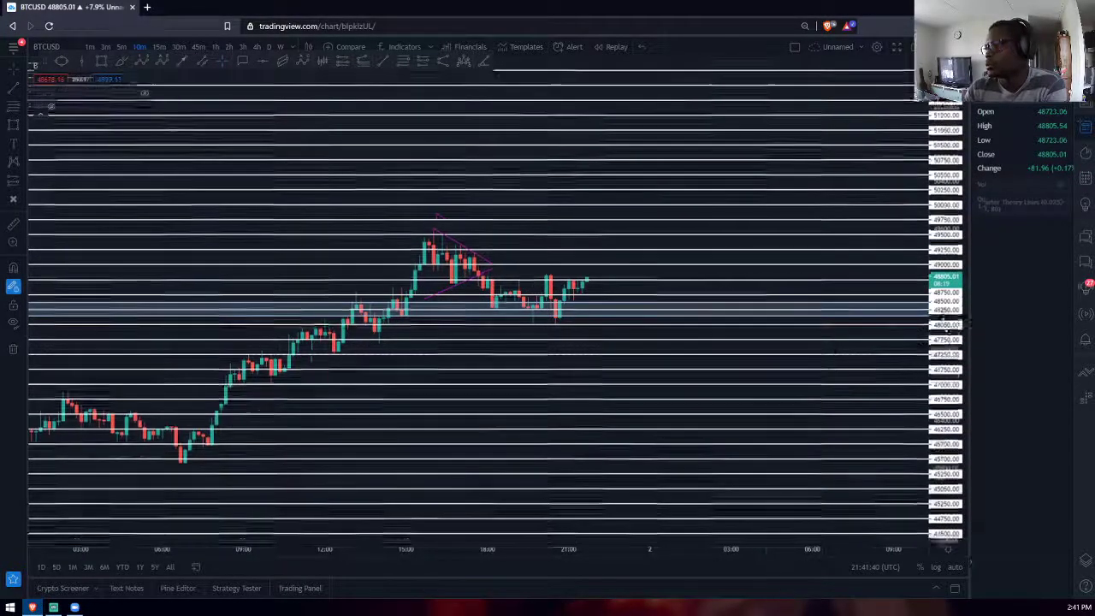
{"action": "scroll", "coordinate": [476, 283], "scroll_direction": "up", "scroll_amount": 1}
{"action": "scroll", "coordinate": [479, 286], "scroll_direction": "up", "scroll_amount": 1}
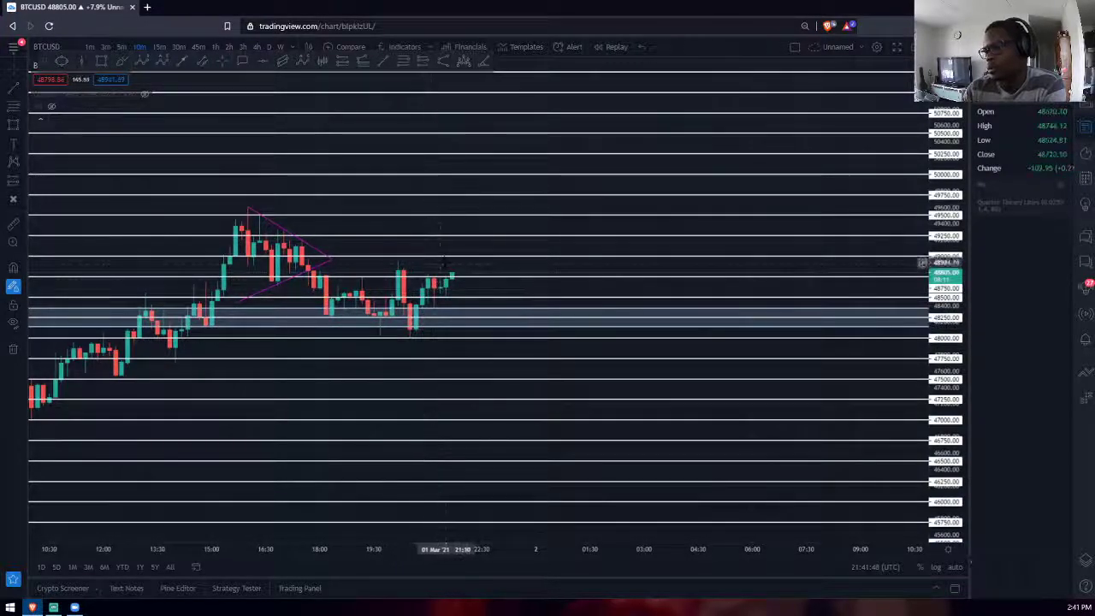
{"action": "scroll", "coordinate": [502, 262], "scroll_direction": "down", "scroll_amount": 2}
{"action": "scroll", "coordinate": [510, 317], "scroll_direction": "up", "scroll_amount": 1}
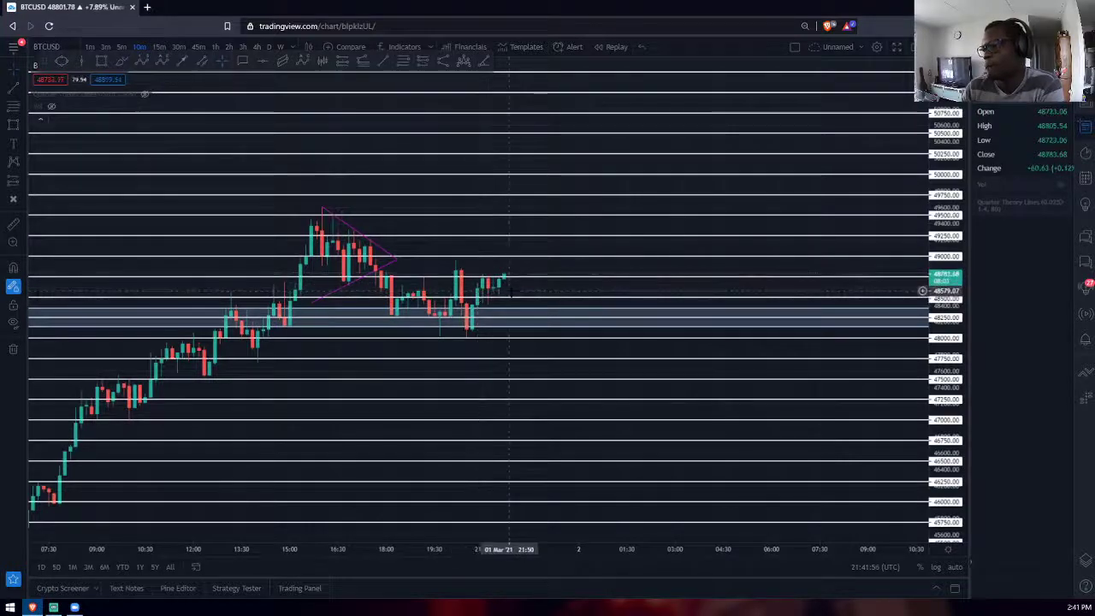
Step: Set BTCUSD to the 5-minute interval and inspect the candles since the triangle pattern
{"action": "left_click", "coordinate": [122, 46]}
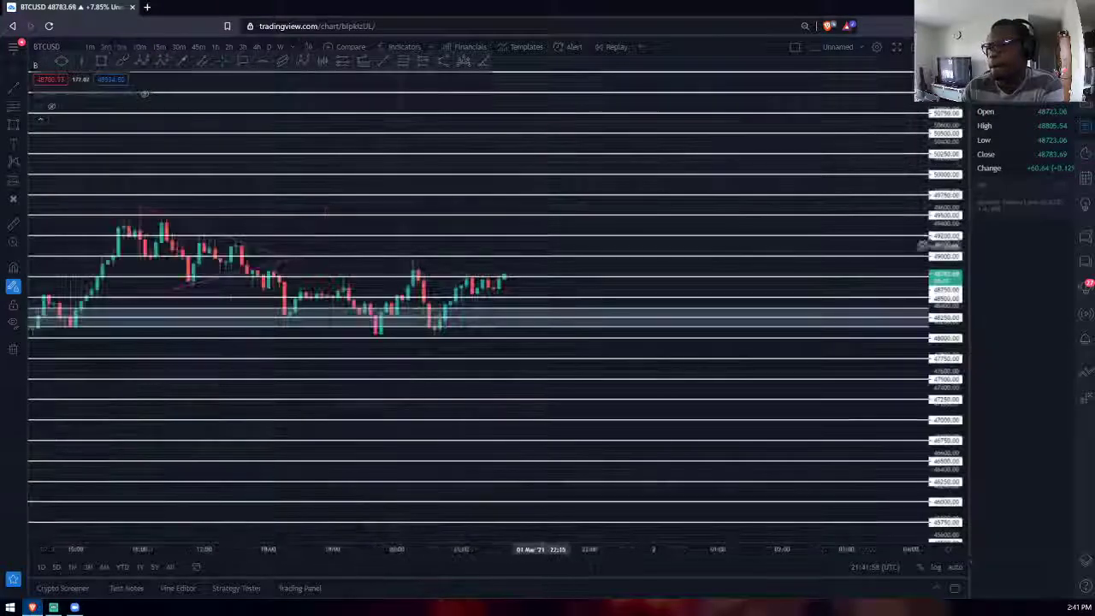
{"action": "scroll", "coordinate": [554, 287], "scroll_direction": "down", "scroll_amount": 1}
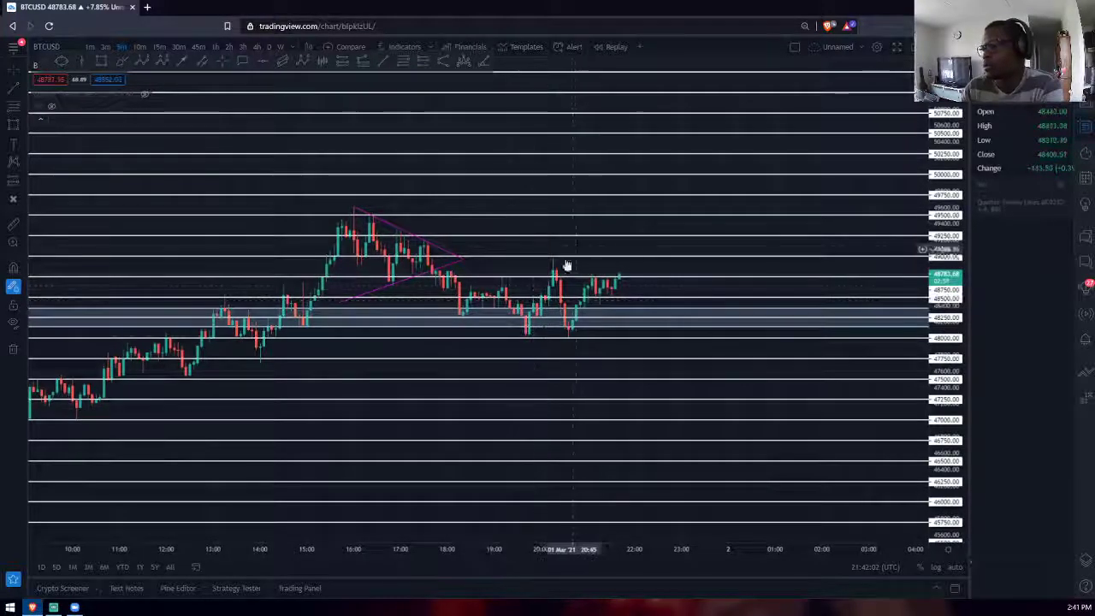
{"action": "scroll", "coordinate": [497, 283], "scroll_direction": "down", "scroll_amount": 1}
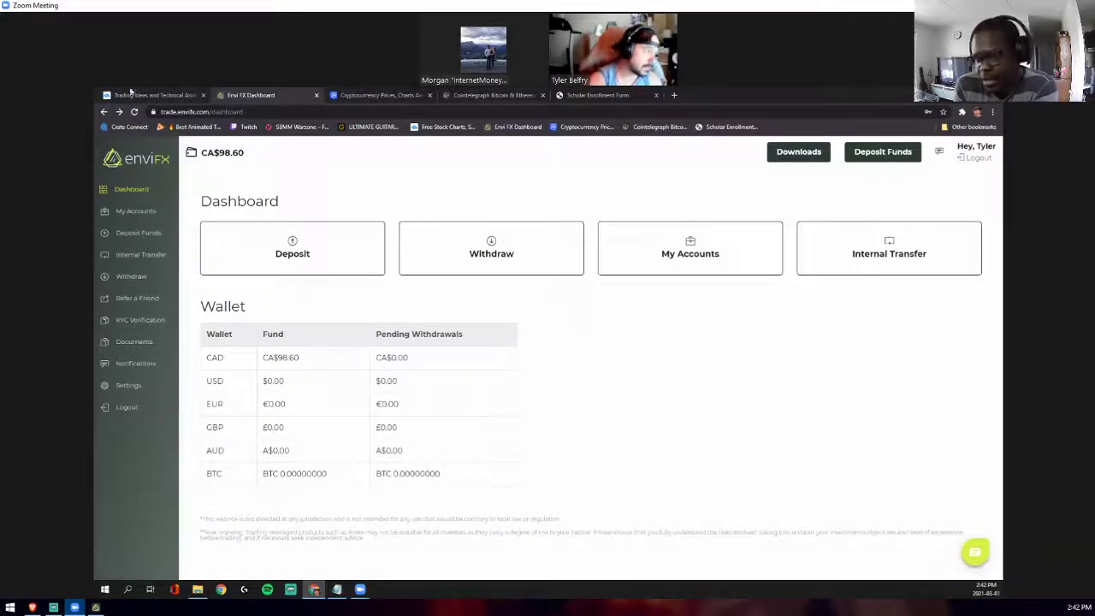
Step: In the EnviFX portal shared over Zoom, check My Accounts and start an internal transfer of type Wallet to MetaTrader
{"action": "left_click", "coordinate": [134, 213]}
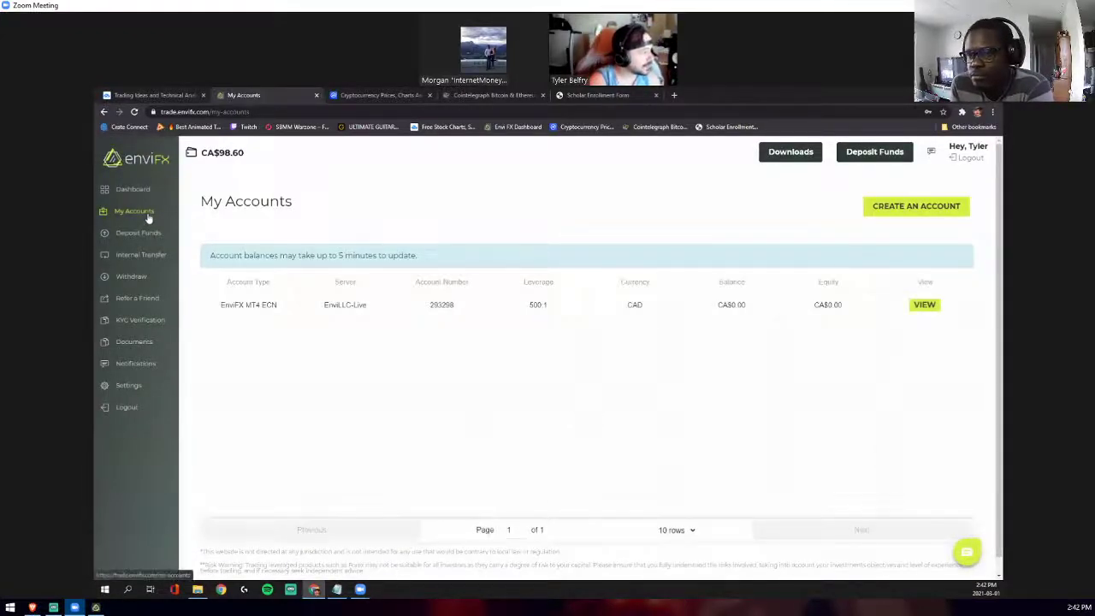
{"action": "left_click", "coordinate": [140, 192]}
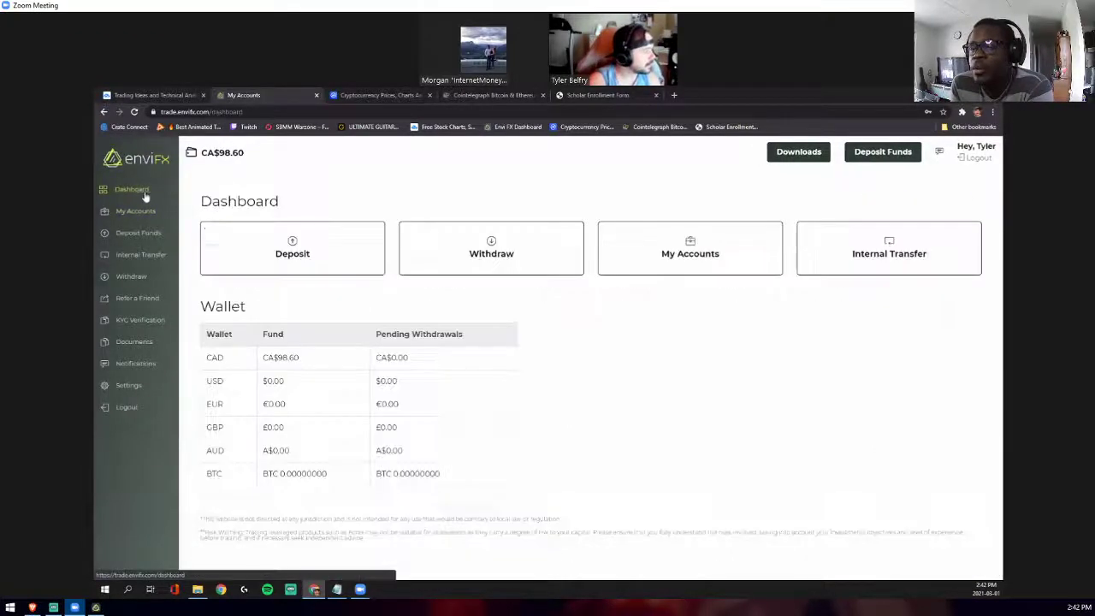
{"action": "left_click", "coordinate": [889, 250]}
{"action": "left_click", "coordinate": [427, 270]}
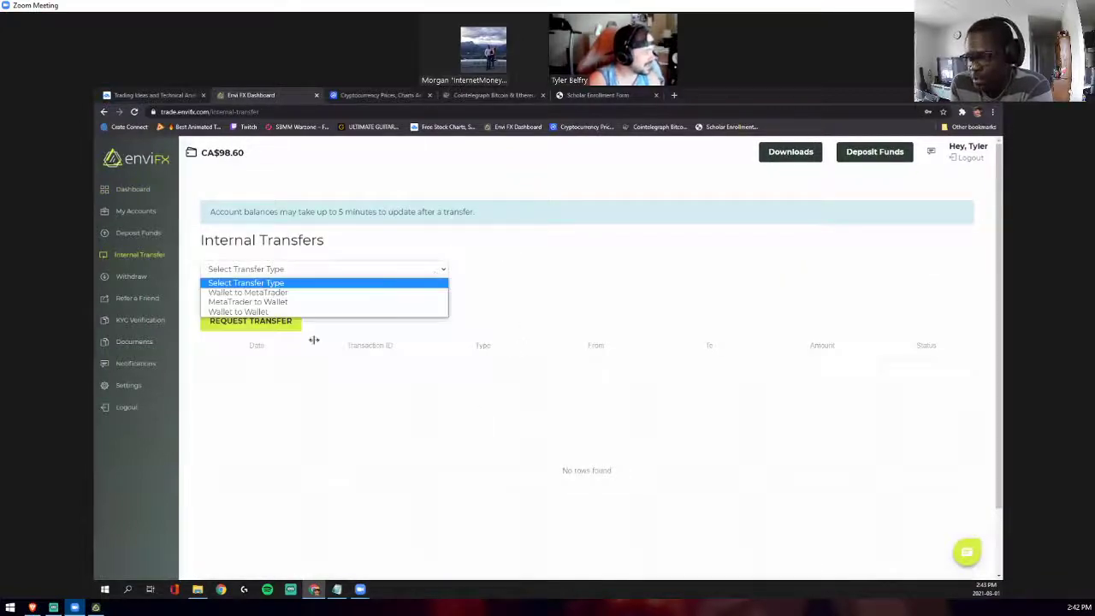
{"action": "left_click", "coordinate": [283, 293]}
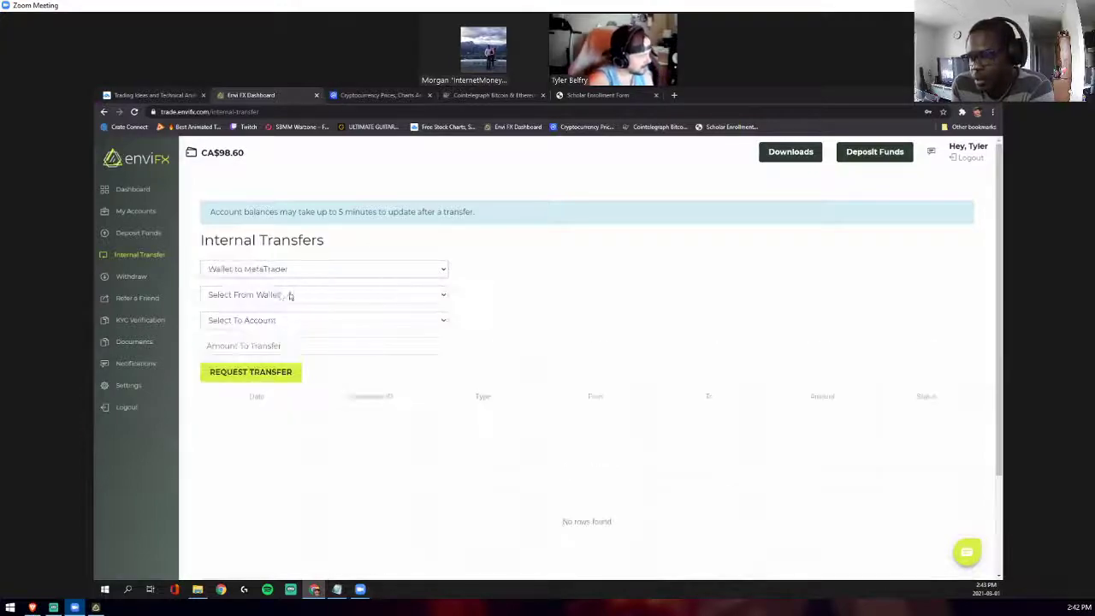
Step: Choose the CAD wallet as the transfer's source and the MT4 ECN CAD account as its destination
{"action": "left_click", "coordinate": [433, 294]}
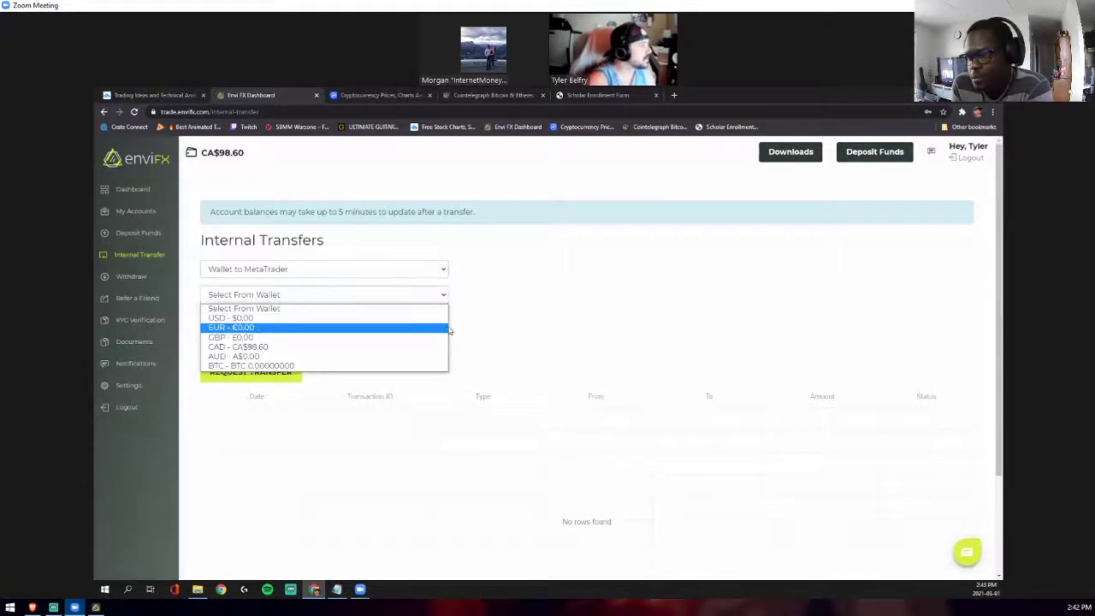
{"action": "left_click", "coordinate": [249, 347]}
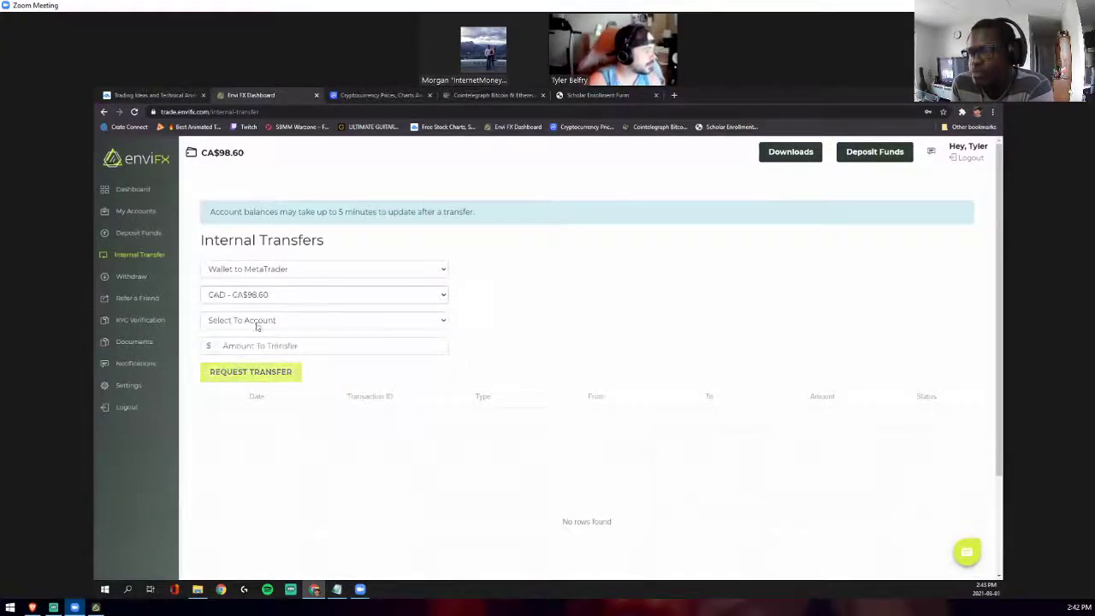
{"action": "left_click", "coordinate": [248, 322]}
{"action": "left_click", "coordinate": [346, 345]}
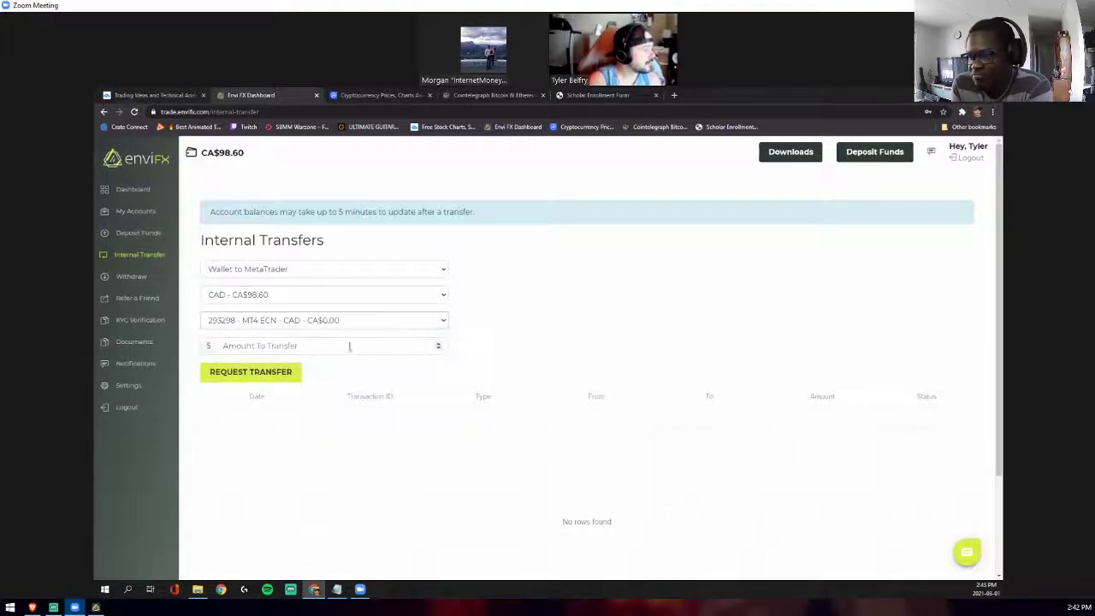
Step: Set the transfer amount to 98.60, request the transfer and dismiss the resulting message
{"action": "left_click", "coordinate": [356, 345]}
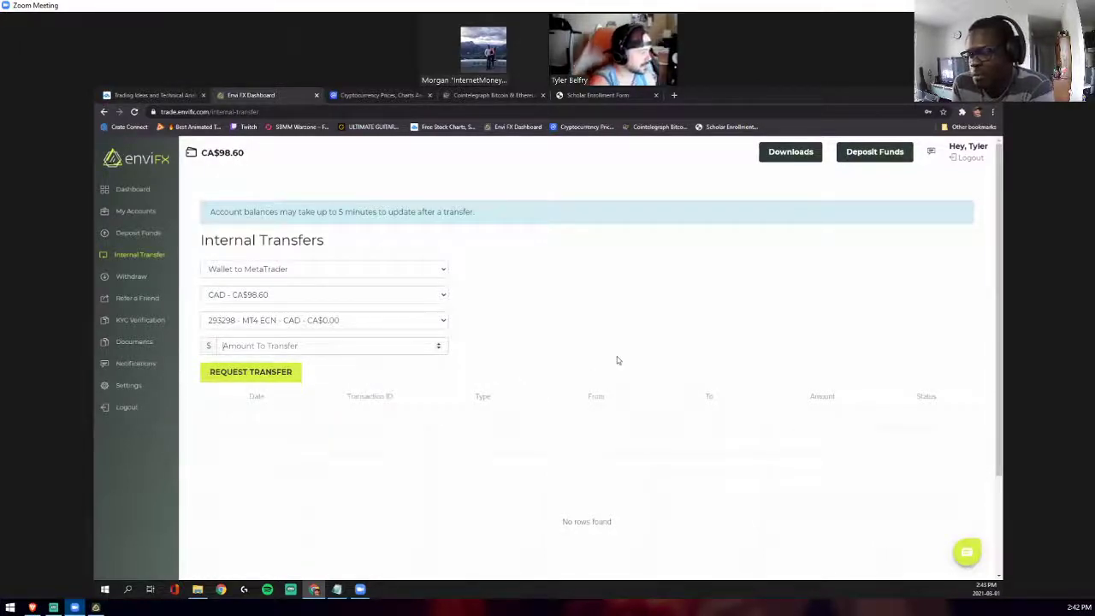
{"action": "type", "text": "98.6"}
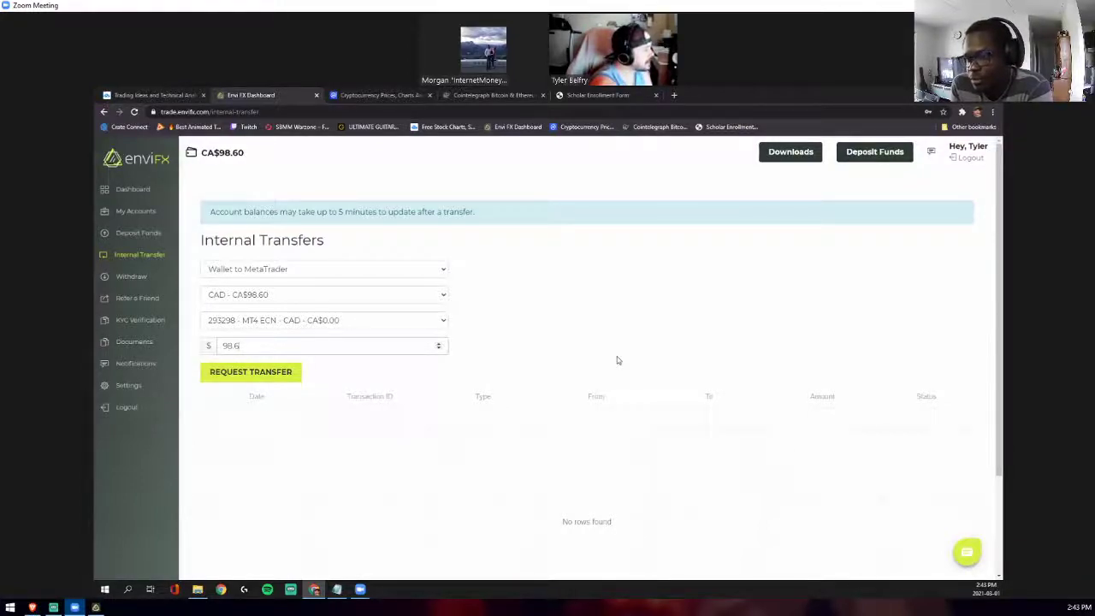
{"action": "type", "text": "0"}
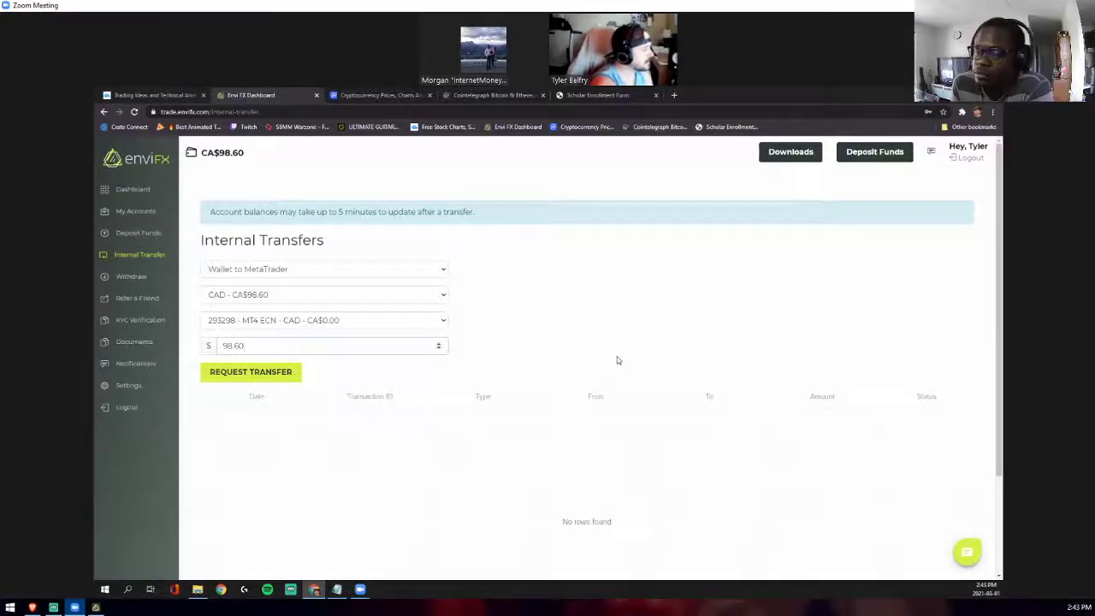
{"action": "left_click", "coordinate": [253, 374]}
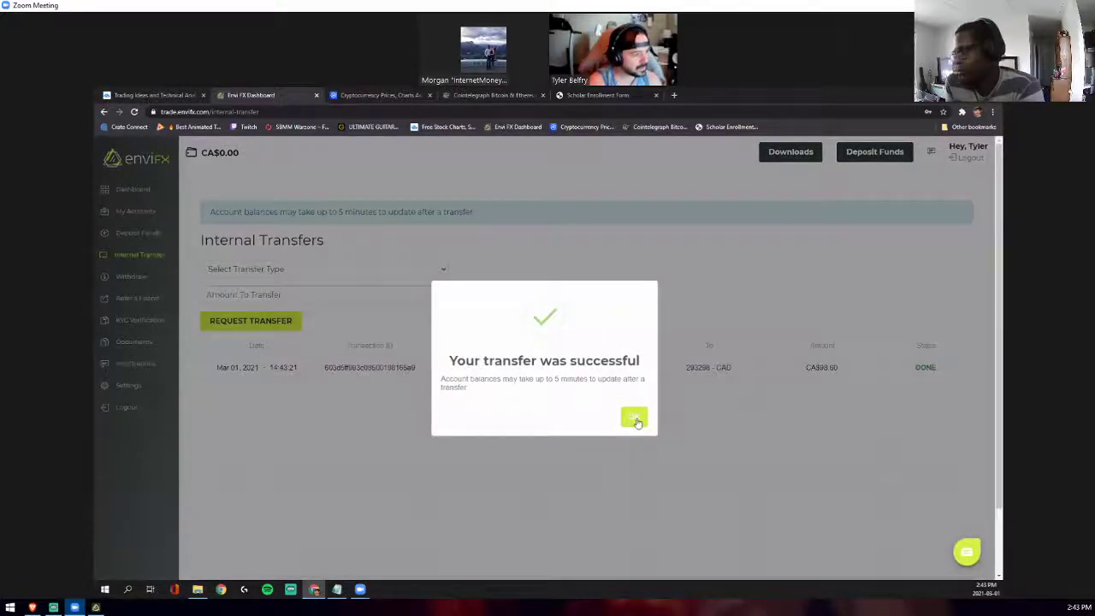
{"action": "left_click", "coordinate": [634, 418]}
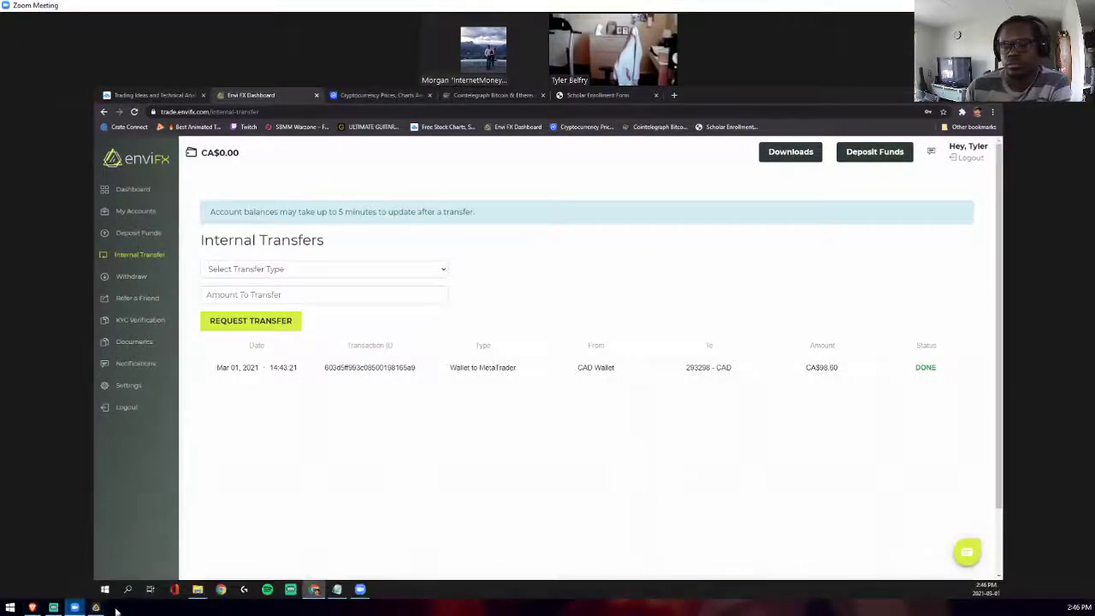
Step: Switch to TradingView, set BTCUSD to the 4-hour interval and reset the chart view
{"action": "left_click", "coordinate": [34, 608]}
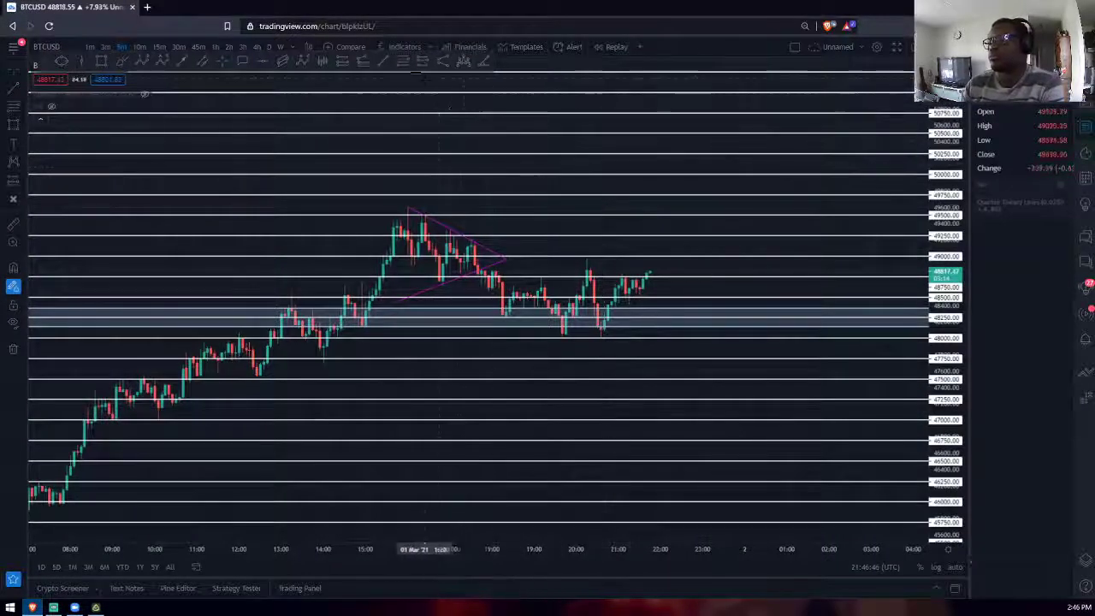
{"action": "left_click", "coordinate": [258, 47]}
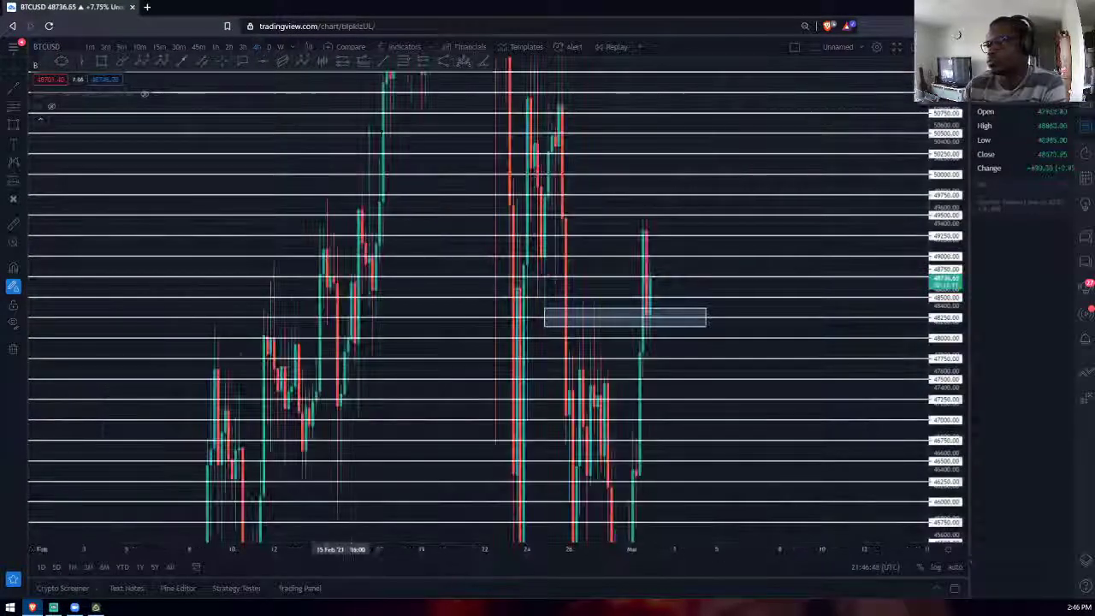
{"action": "right_click", "coordinate": [550, 199]}
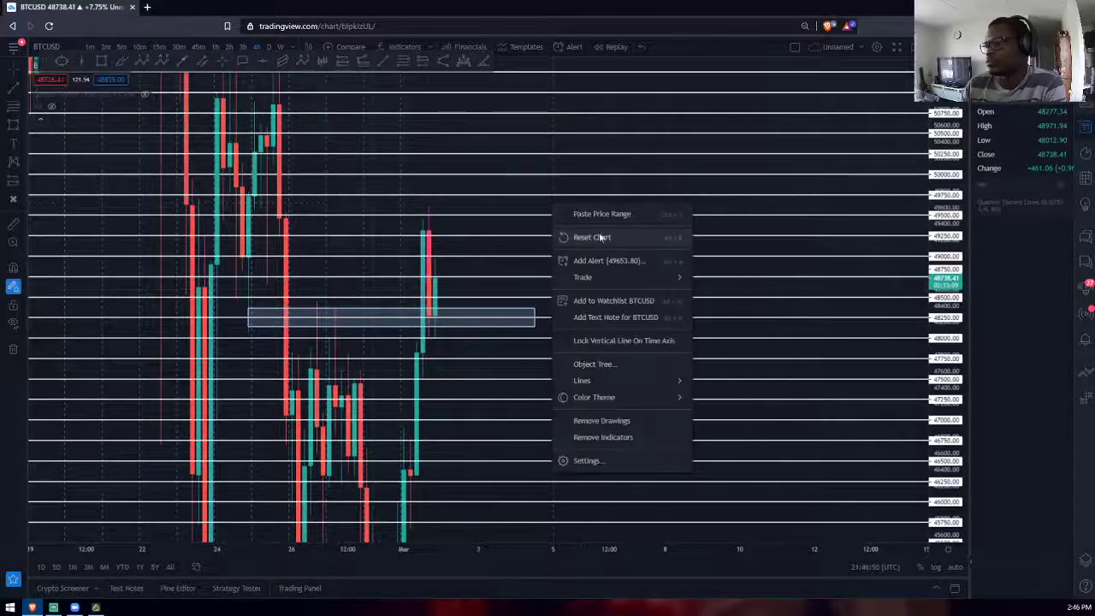
{"action": "scroll", "coordinate": [711, 294], "scroll_direction": "down", "scroll_amount": 5}
{"action": "scroll", "coordinate": [813, 342], "scroll_direction": "up", "scroll_amount": 5}
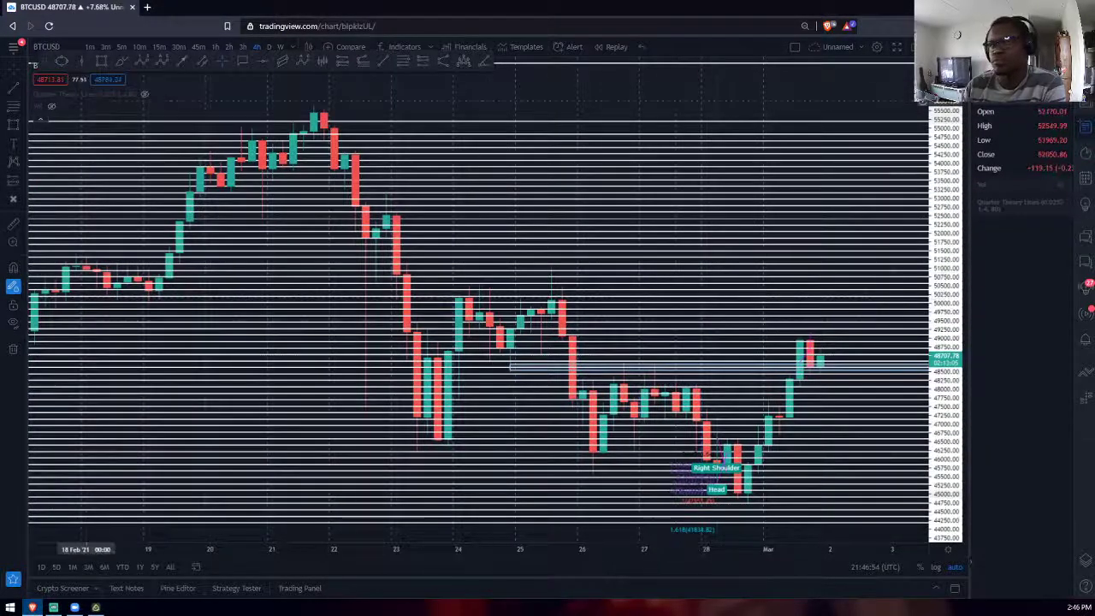
Step: Load the saved layout "clean chart layout", leaving the unnamed layout without saving its changes
{"action": "left_click", "coordinate": [14, 46]}
{"action": "mouse_move", "coordinate": [113, 56]}
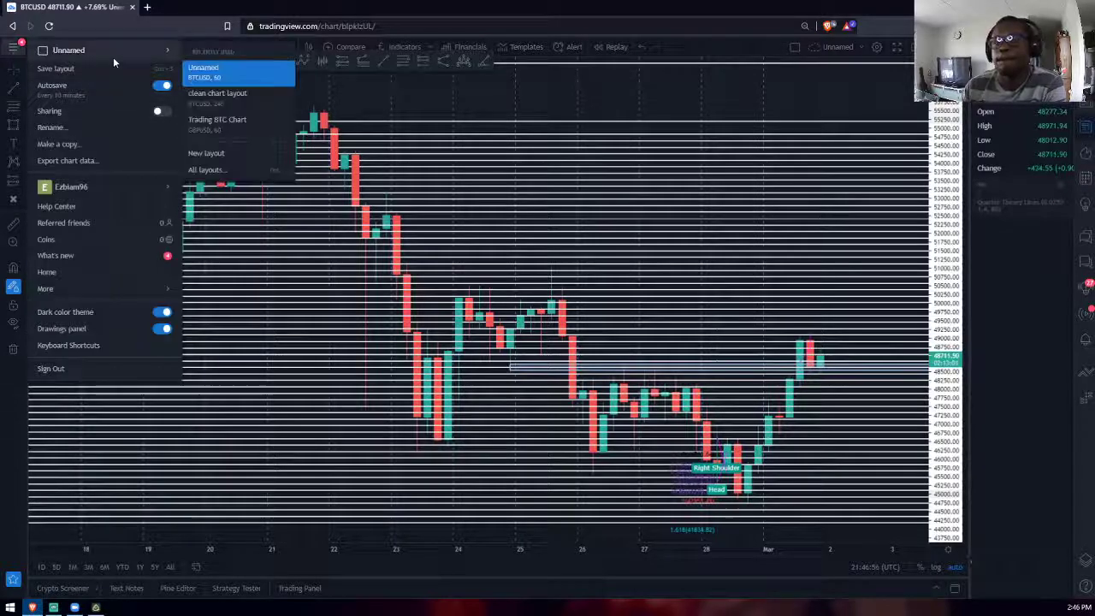
{"action": "left_click", "coordinate": [226, 97]}
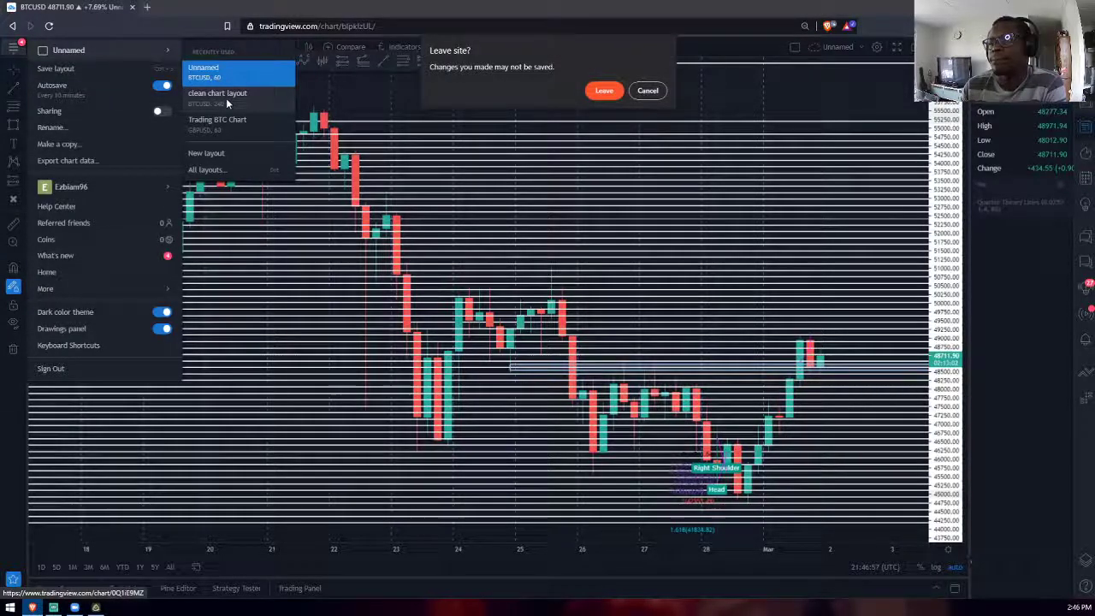
{"action": "left_click", "coordinate": [607, 92]}
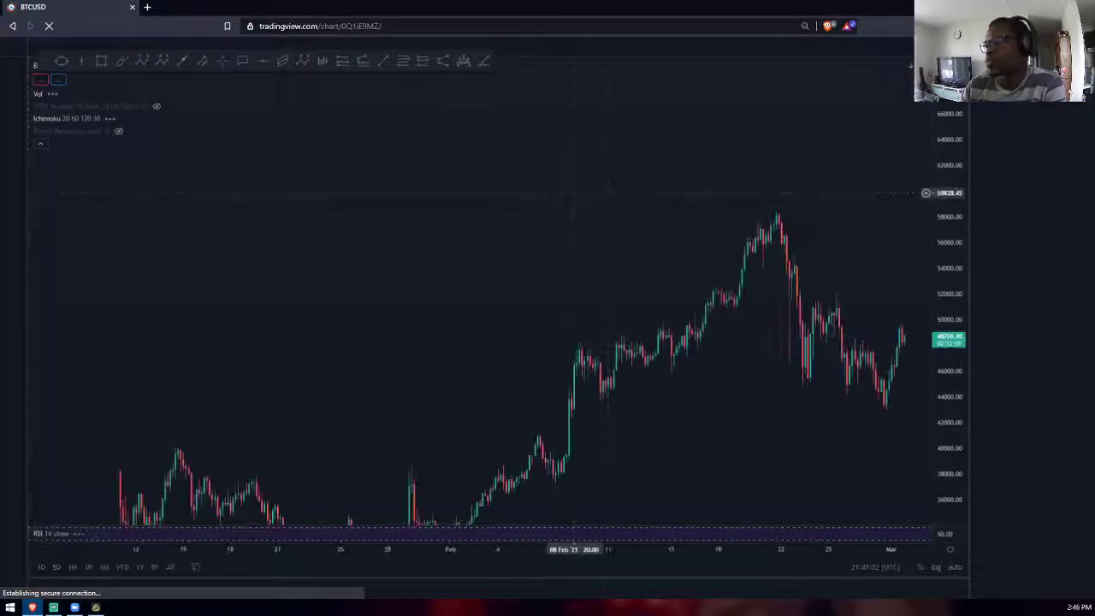
Step: Remove all drawings from the BTCUSD 4-hour chart while keeping its indicators
{"action": "scroll", "coordinate": [788, 288], "scroll_direction": "up", "scroll_amount": 5}
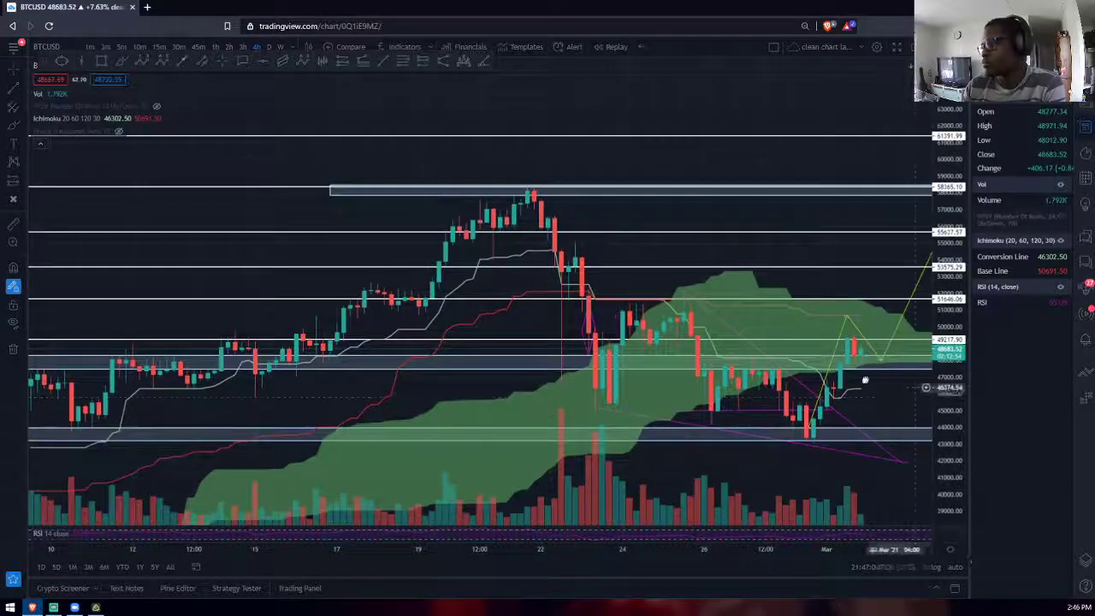
{"action": "left_click_drag", "start_coordinate": [878, 379], "coordinate": [606, 325]}
{"action": "scroll", "coordinate": [706, 349], "scroll_direction": "down", "scroll_amount": 2}
{"action": "scroll", "coordinate": [707, 349], "scroll_direction": "down", "scroll_amount": 3}
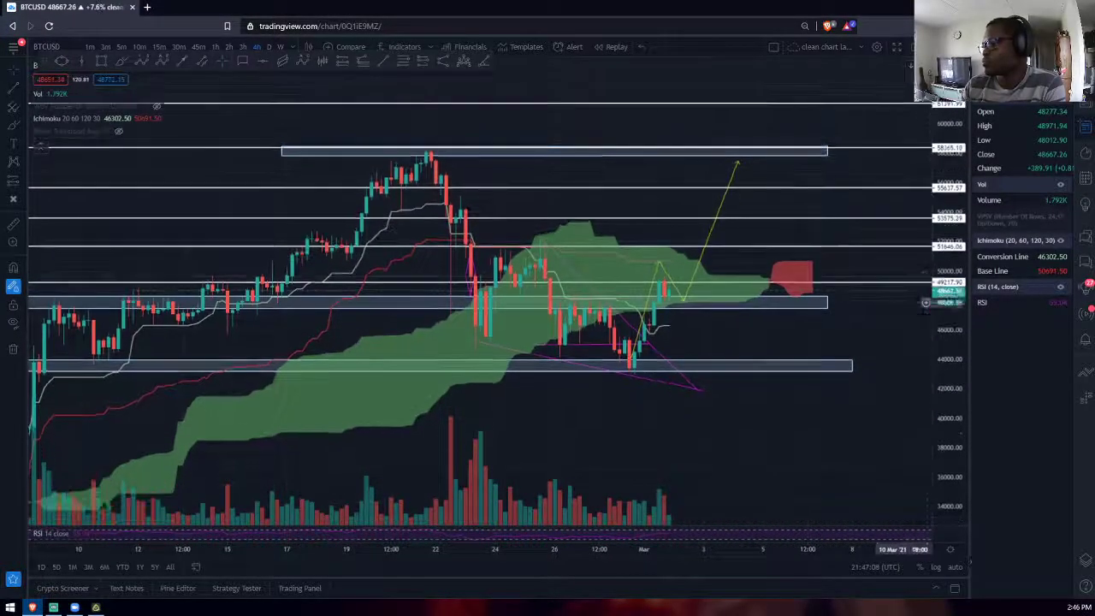
{"action": "left_click", "coordinate": [442, 105]}
{"action": "left_click", "coordinate": [281, 117]}
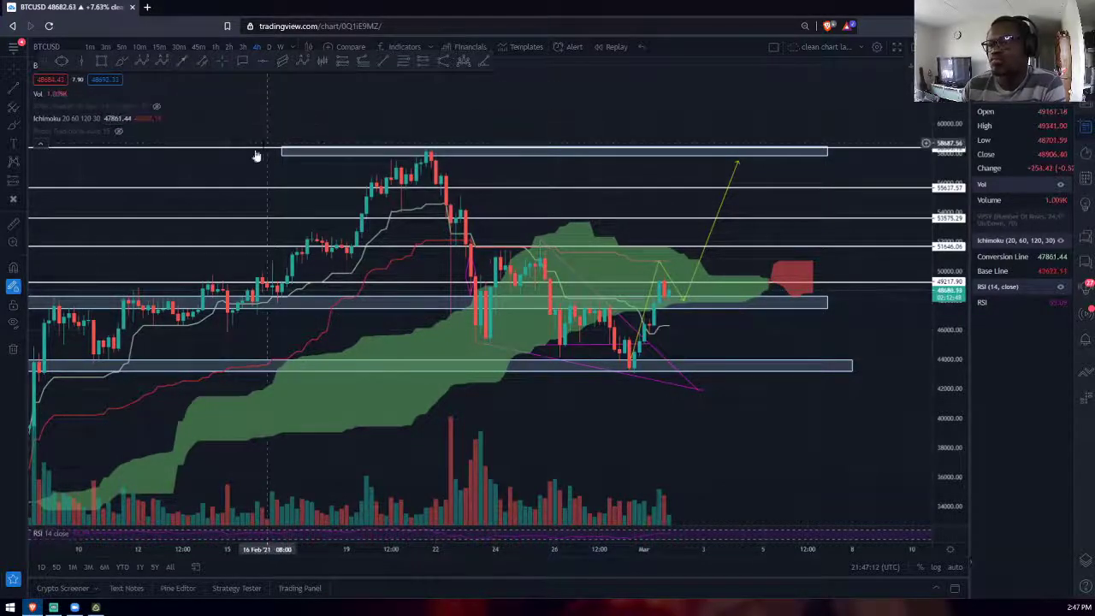
{"action": "right_click", "coordinate": [276, 122]}
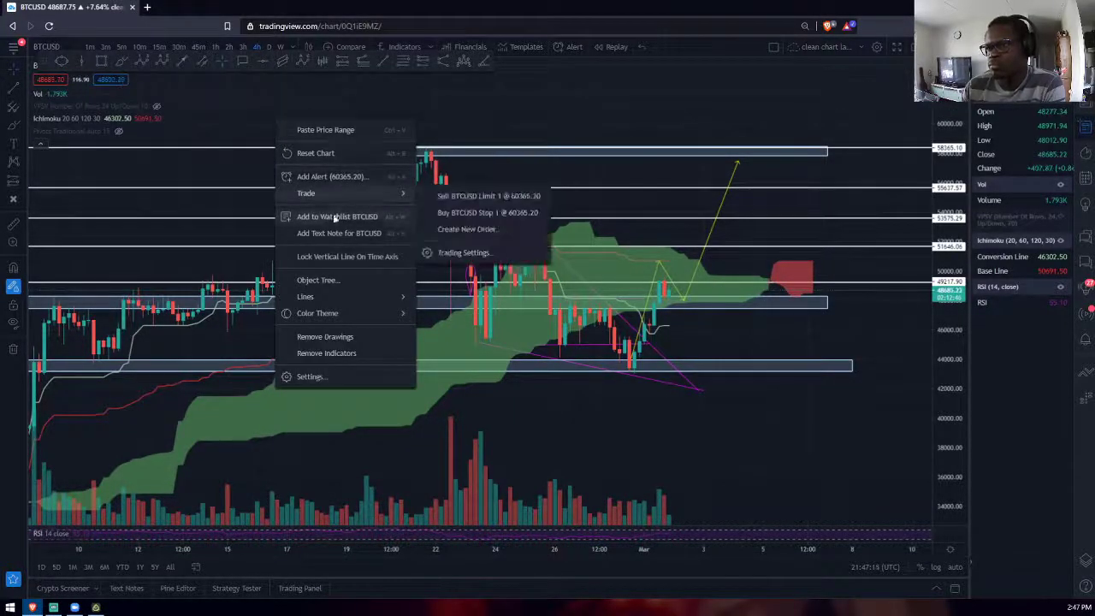
{"action": "left_click", "coordinate": [344, 337]}
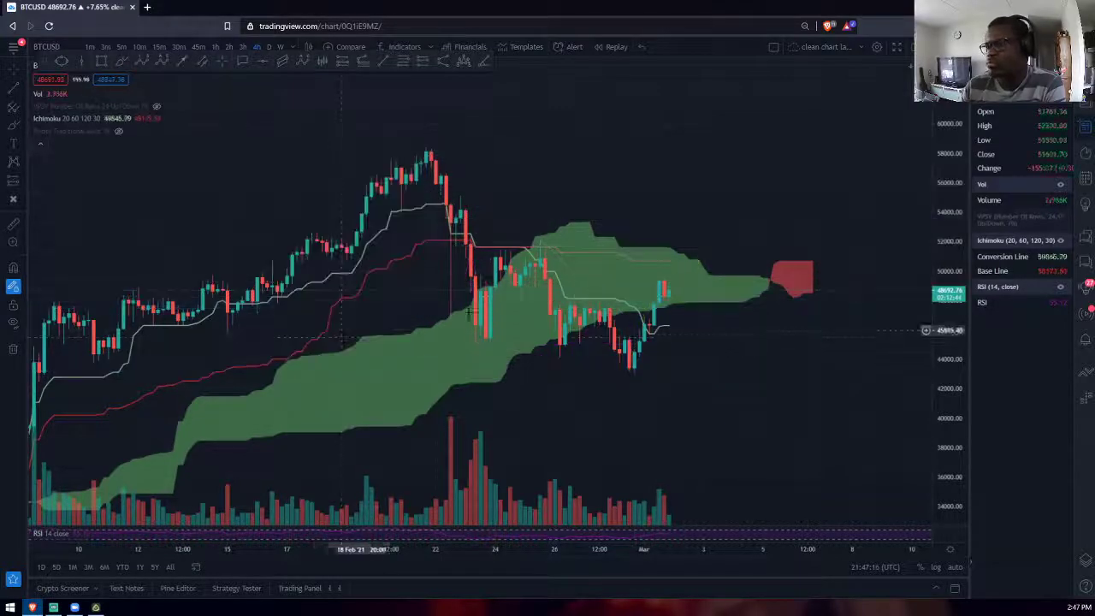
Step: Draw a descending trend line from the 21 Feb peak at about 58,513 to about 42,331 on 3 Mar
{"action": "scroll", "coordinate": [344, 340], "scroll_direction": "up", "scroll_amount": 3}
{"action": "left_click", "coordinate": [14, 88]}
{"action": "left_click", "coordinate": [258, 146]}
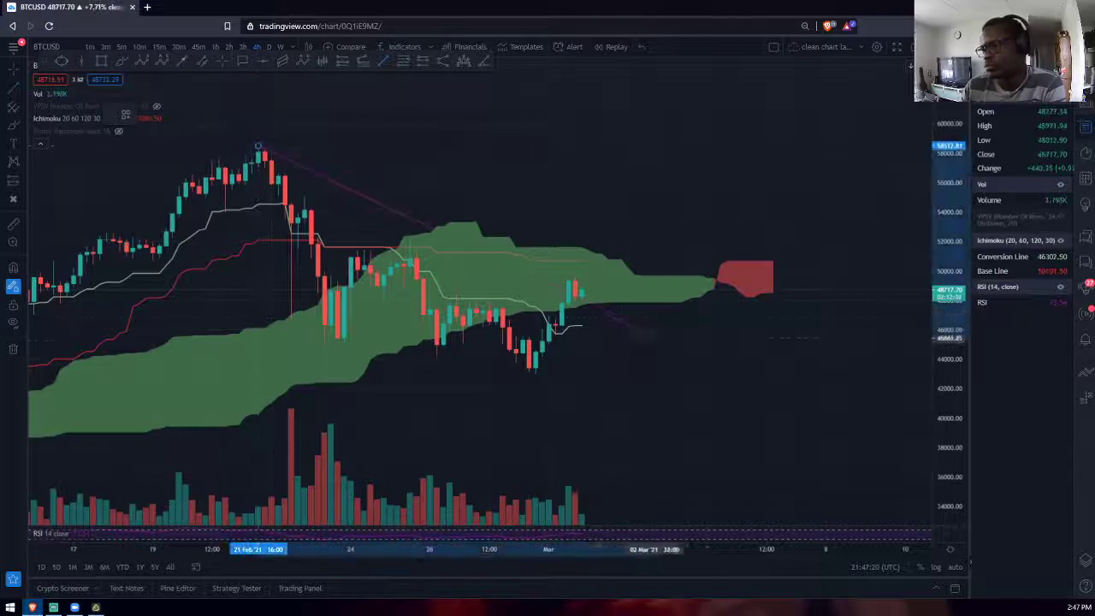
{"action": "left_click", "coordinate": [654, 382]}
{"action": "scroll", "coordinate": [616, 325], "scroll_direction": "down", "scroll_amount": 3}
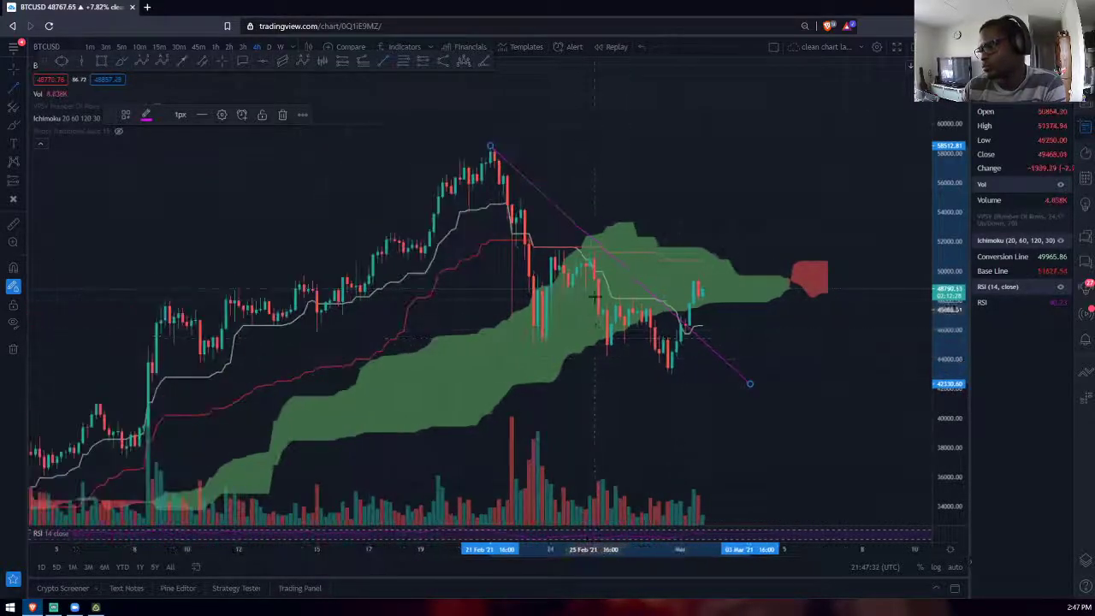
{"action": "scroll", "coordinate": [580, 291], "scroll_direction": "up", "scroll_amount": 3}
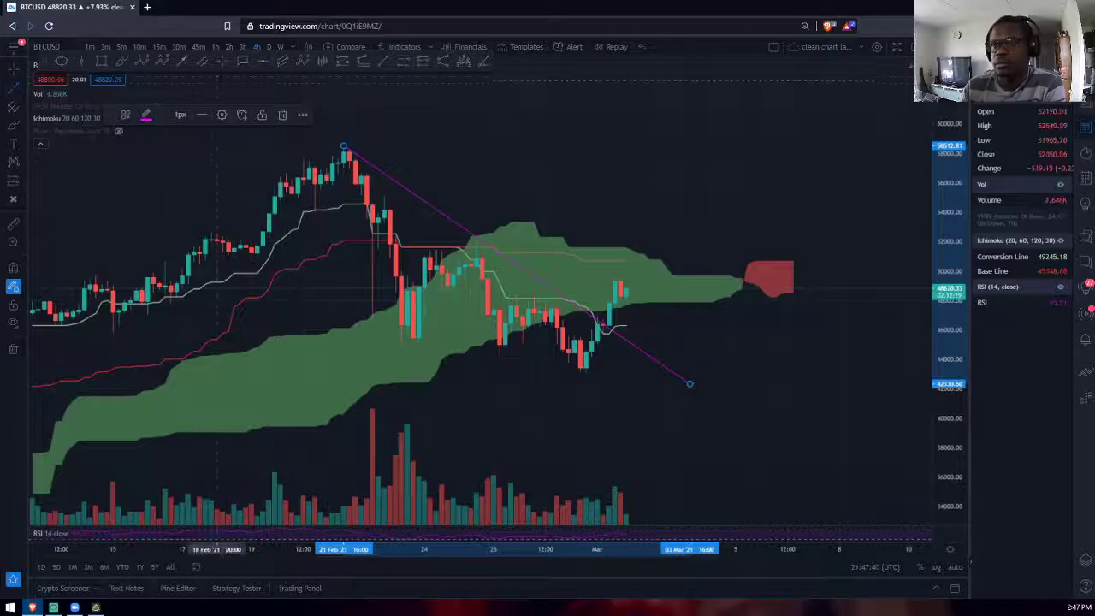
Step: Draw a three-segment price projection from the 28 Feb low up to about 49,880, down to about 45,162 and up to about 56,451
{"action": "left_click", "coordinate": [183, 61]}
{"action": "left_click", "coordinate": [582, 365]}
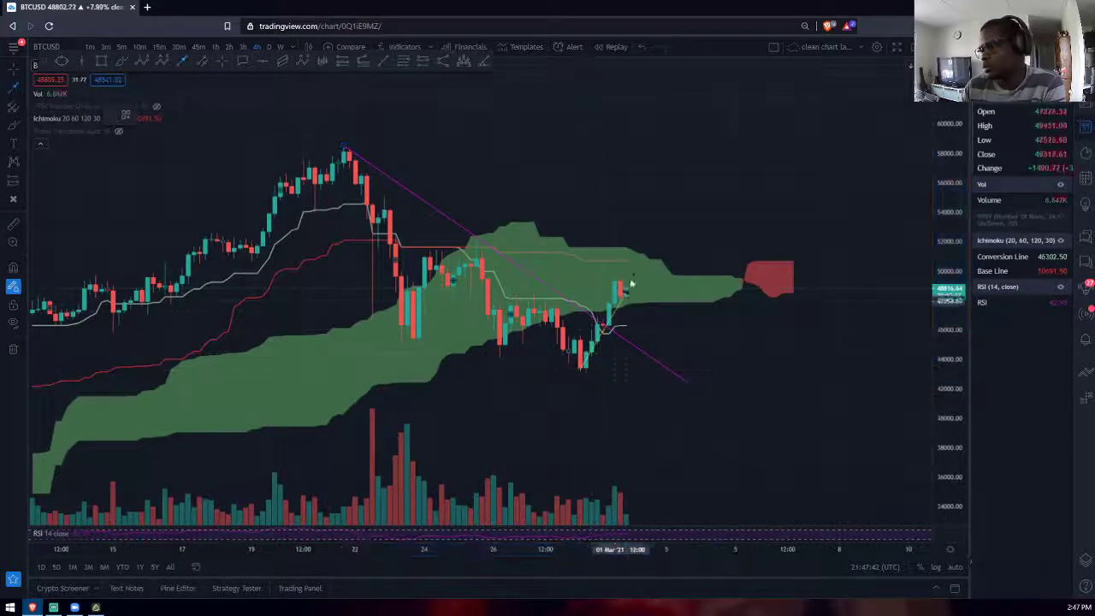
{"action": "left_click", "coordinate": [619, 274]}
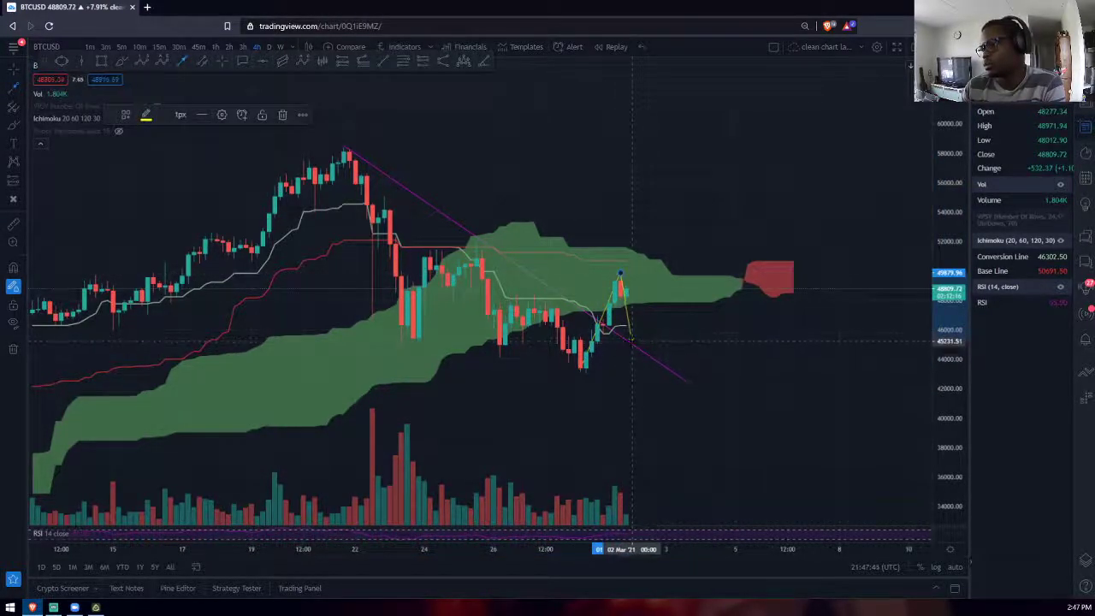
{"action": "left_click", "coordinate": [633, 342]}
{"action": "scroll", "coordinate": [664, 176], "scroll_direction": "up", "scroll_amount": 2}
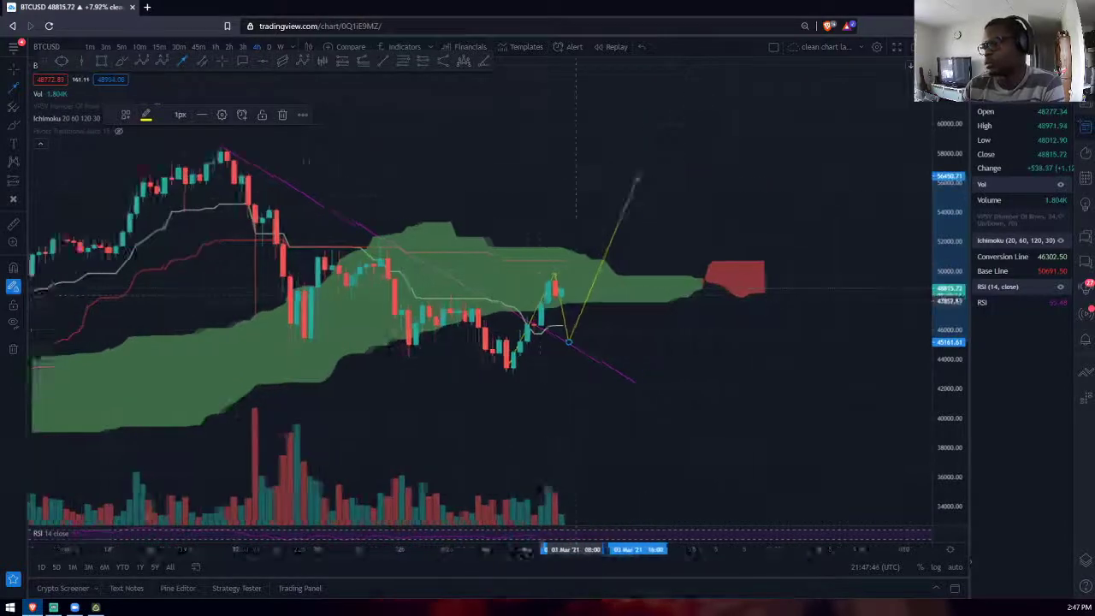
{"action": "scroll", "coordinate": [609, 176], "scroll_direction": "down", "scroll_amount": 2}
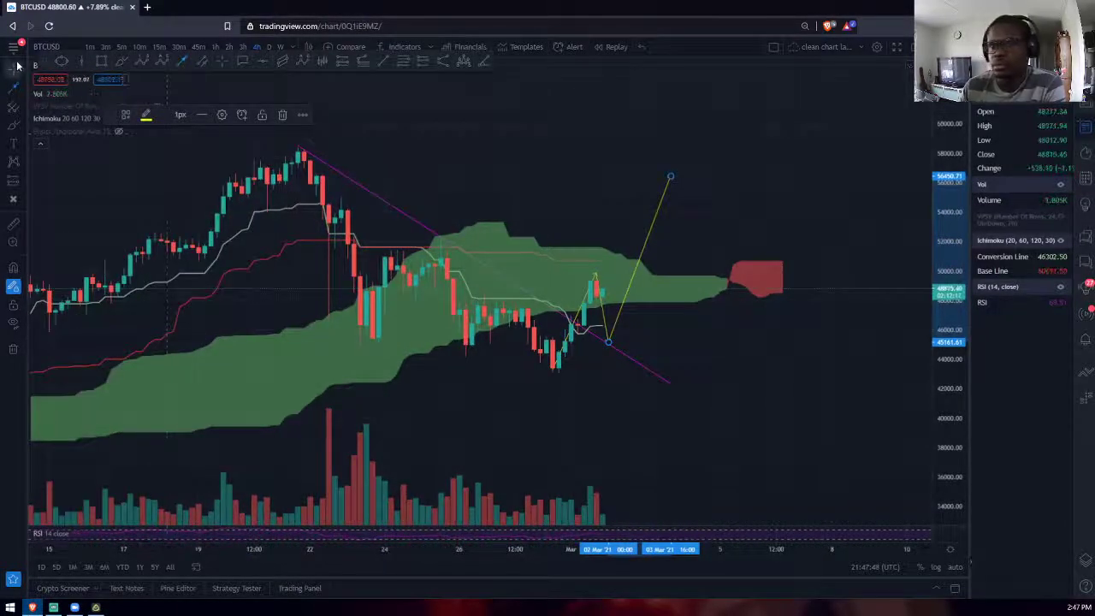
{"action": "scroll", "coordinate": [695, 200], "scroll_direction": "down", "scroll_amount": 2}
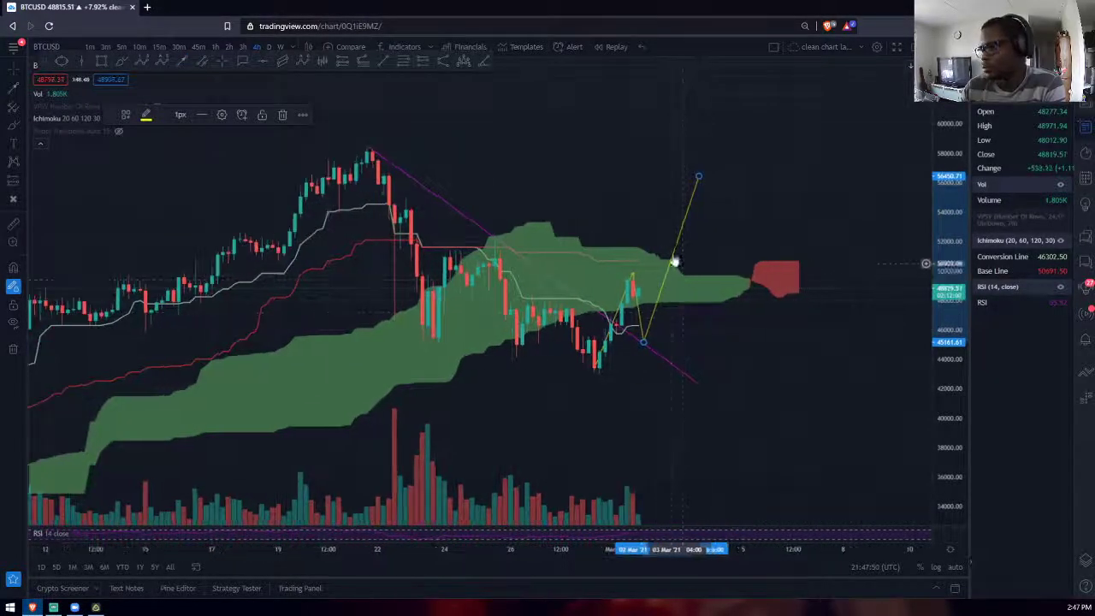
{"action": "left_click", "coordinate": [698, 176]}
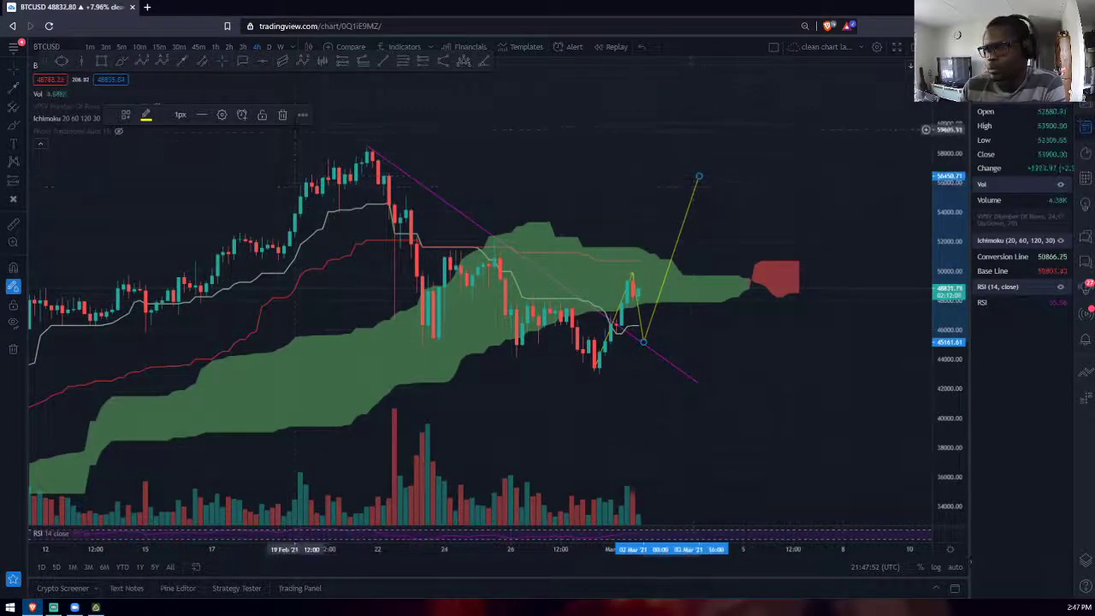
Step: Undo the last two projection segments and delete the remaining rising one from the 28 Feb low
{"action": "key", "text": "ctrl+z"}
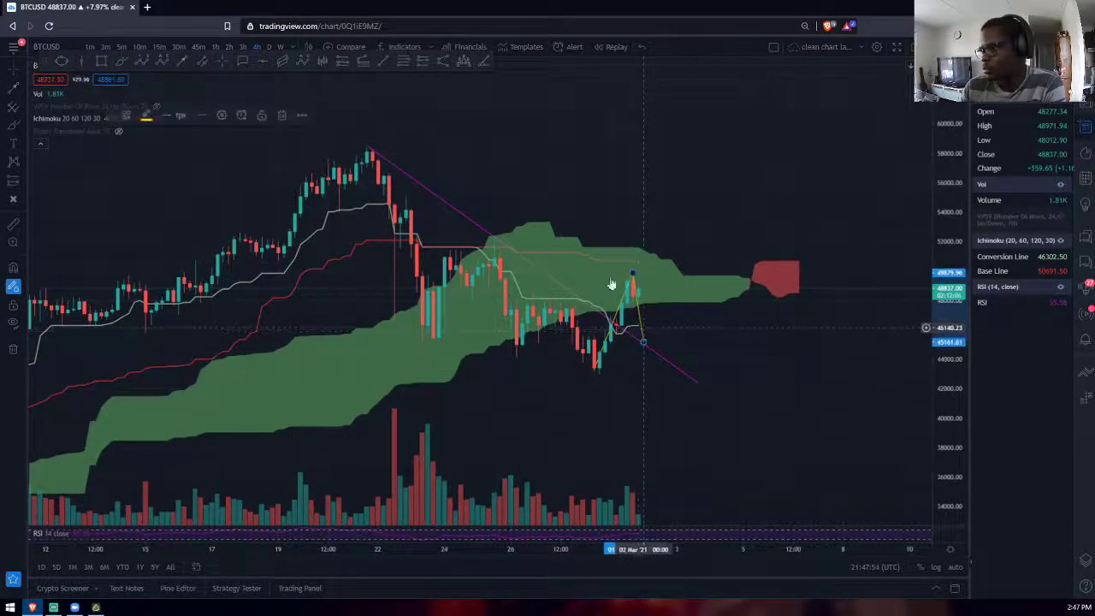
{"action": "key", "text": "ctrl+z"}
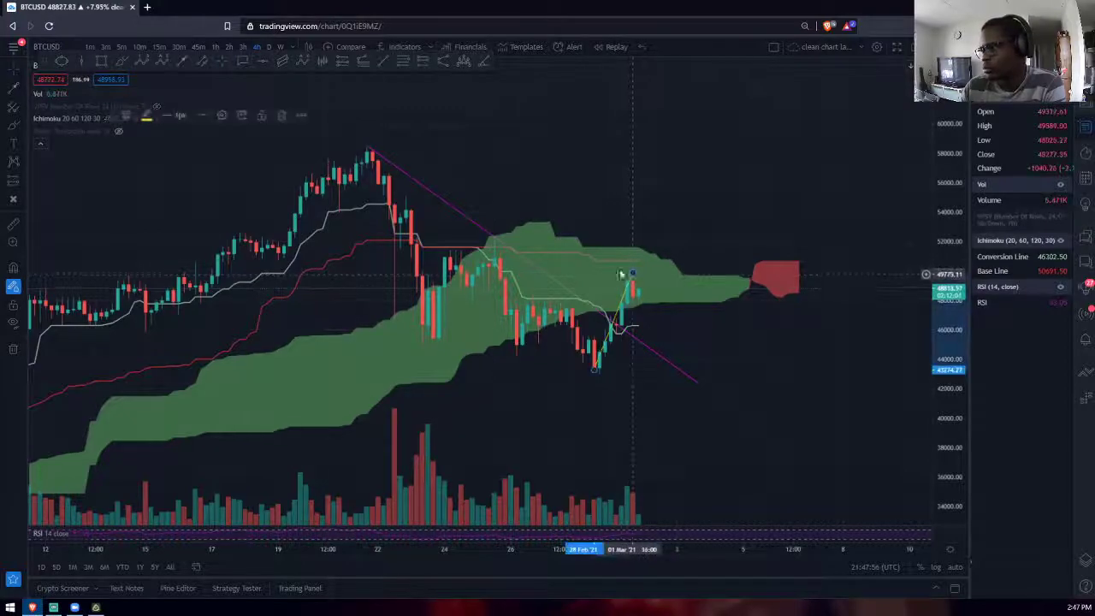
{"action": "left_click", "coordinate": [282, 114]}
{"action": "scroll", "coordinate": [479, 239], "scroll_direction": "up", "scroll_amount": 1}
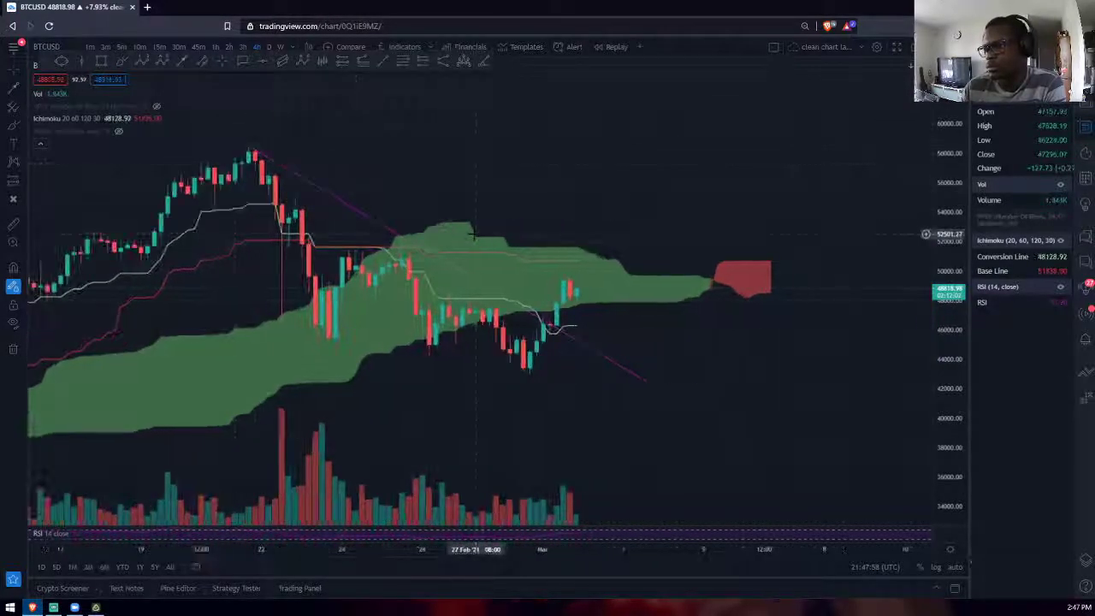
{"action": "scroll", "coordinate": [505, 313], "scroll_direction": "down", "scroll_amount": 1}
{"action": "scroll", "coordinate": [513, 345], "scroll_direction": "down", "scroll_amount": 2}
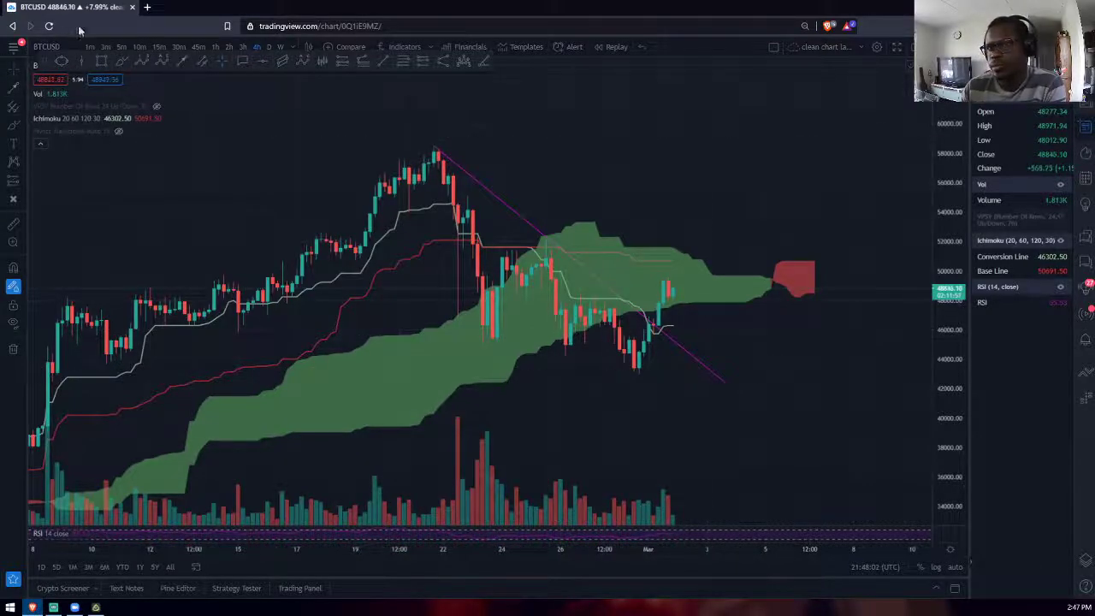
Step: Move the descending trend line's lower end out to 5 Mar and delete the line
{"action": "left_click_drag", "start_coordinate": [727, 388], "coordinate": [775, 364]}
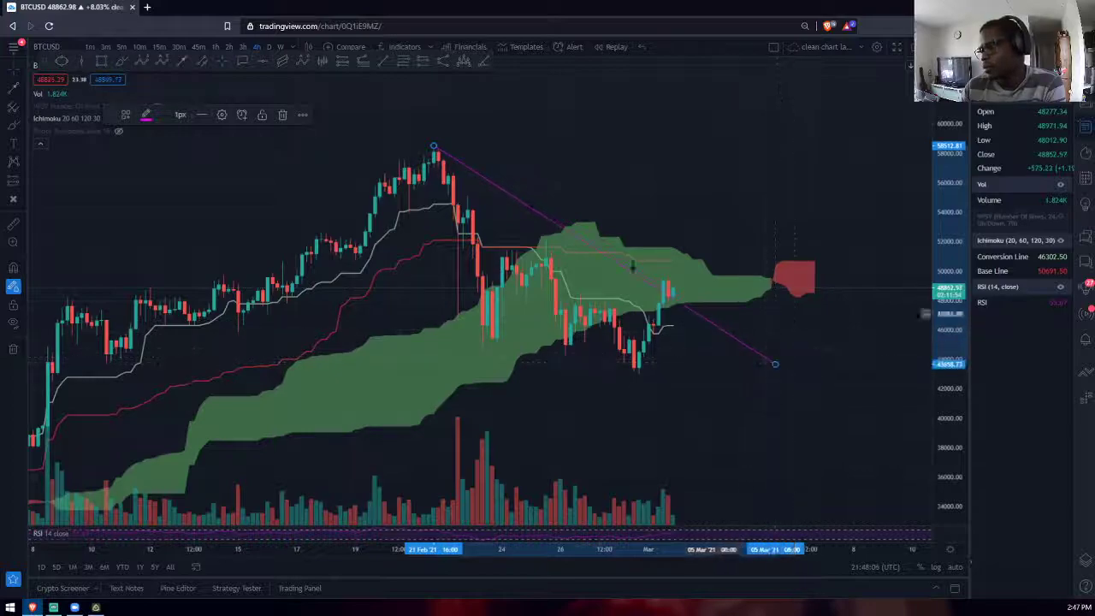
{"action": "left_click", "coordinate": [282, 114]}
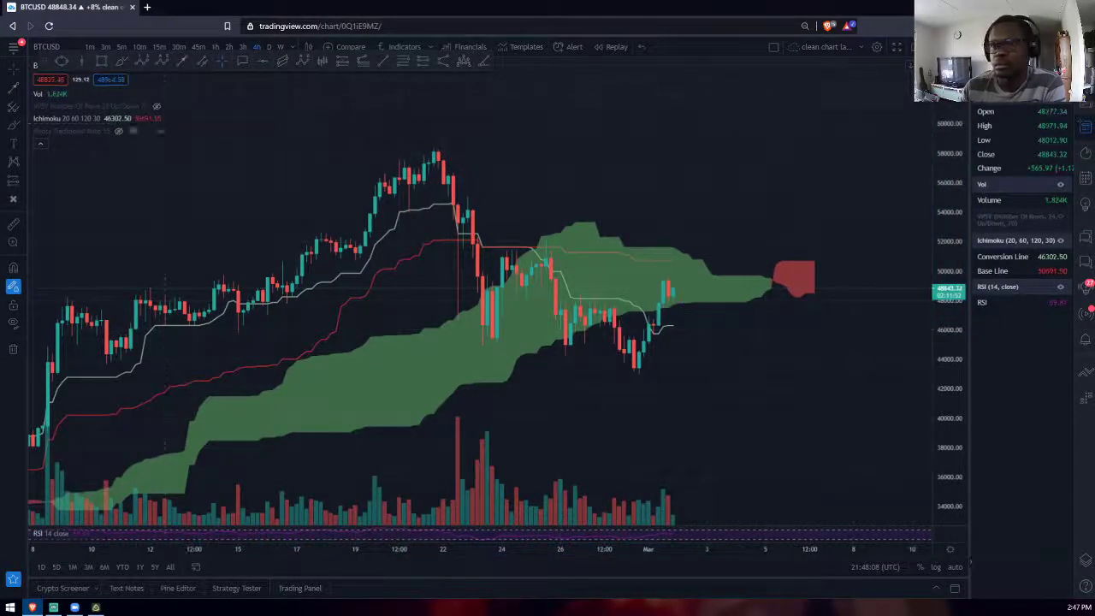
Step: Show the hidden Pivots Traditional indicator on the chart
{"action": "scroll", "coordinate": [602, 273], "scroll_direction": "down", "scroll_amount": 2}
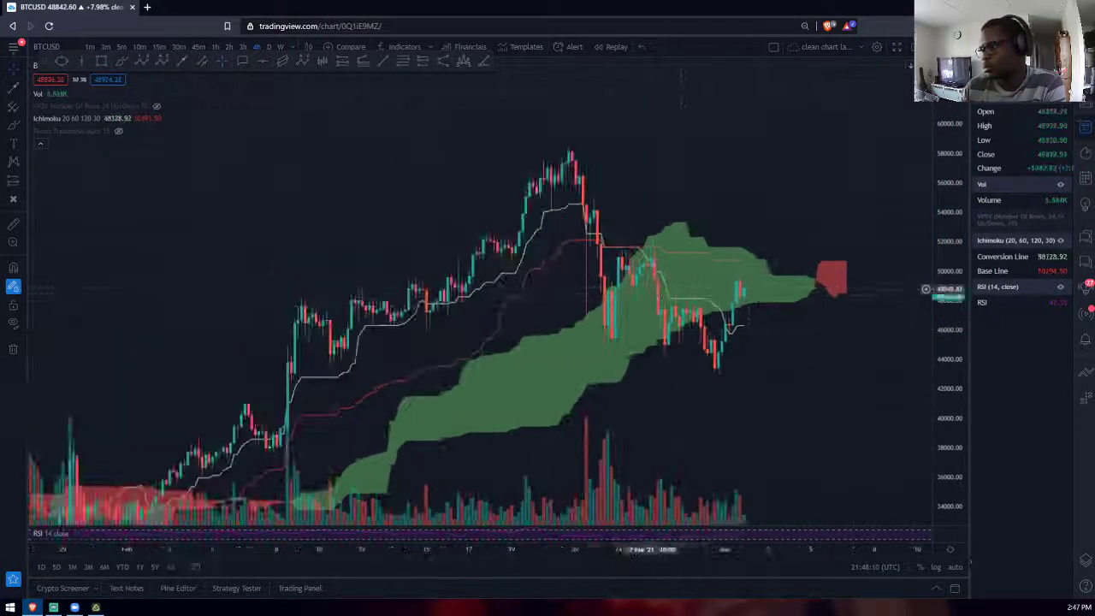
{"action": "left_click", "coordinate": [118, 132]}
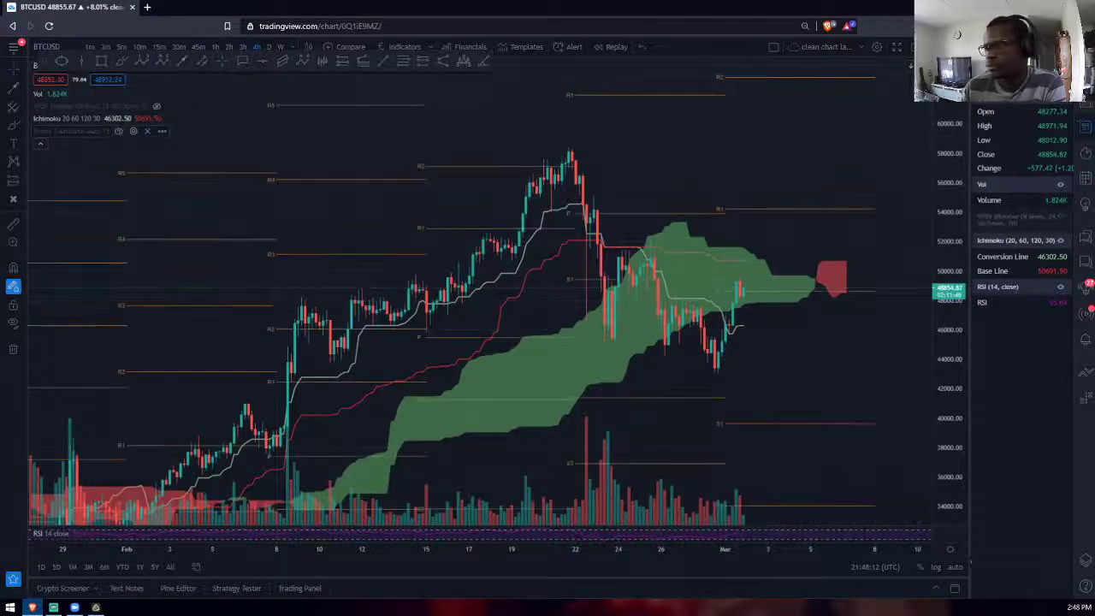
{"action": "scroll", "coordinate": [599, 299], "scroll_direction": "up", "scroll_amount": 2}
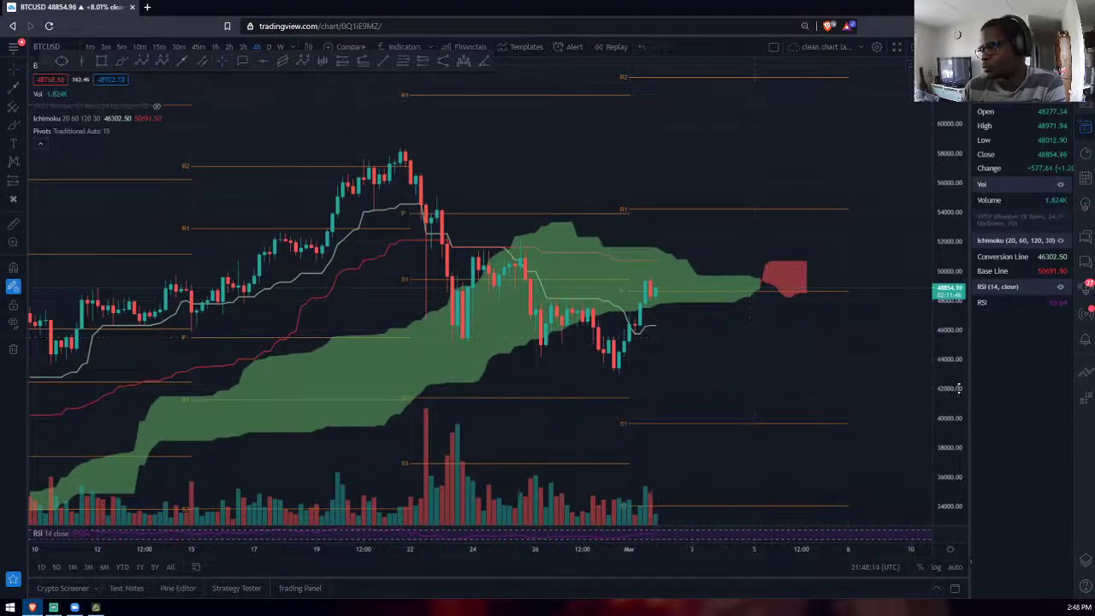